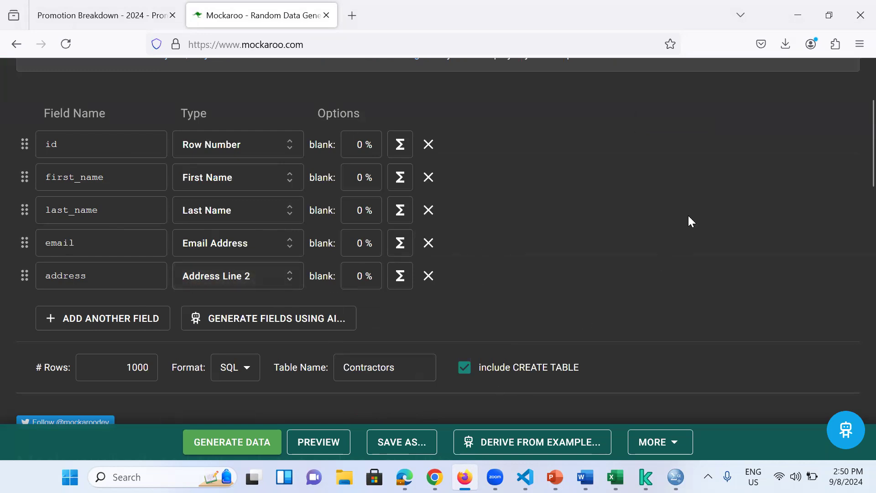
Remove the address field from the mock data schema
left_click(428, 277)
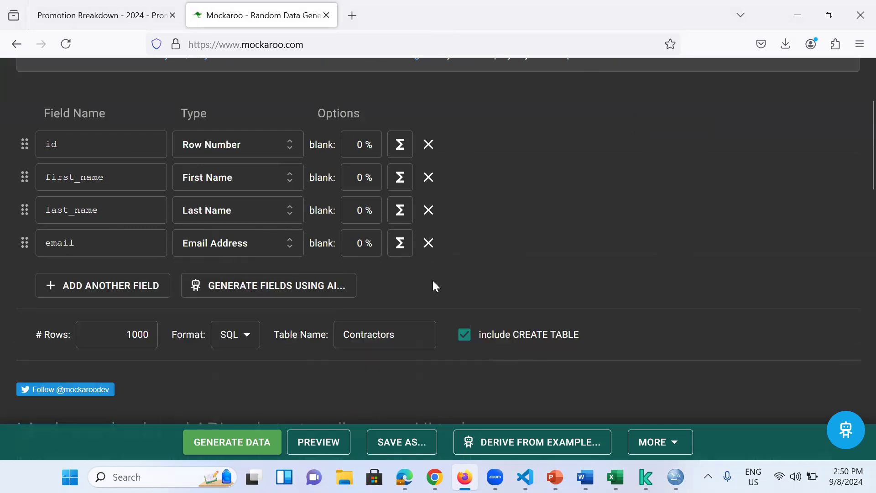
left_click(50, 284)
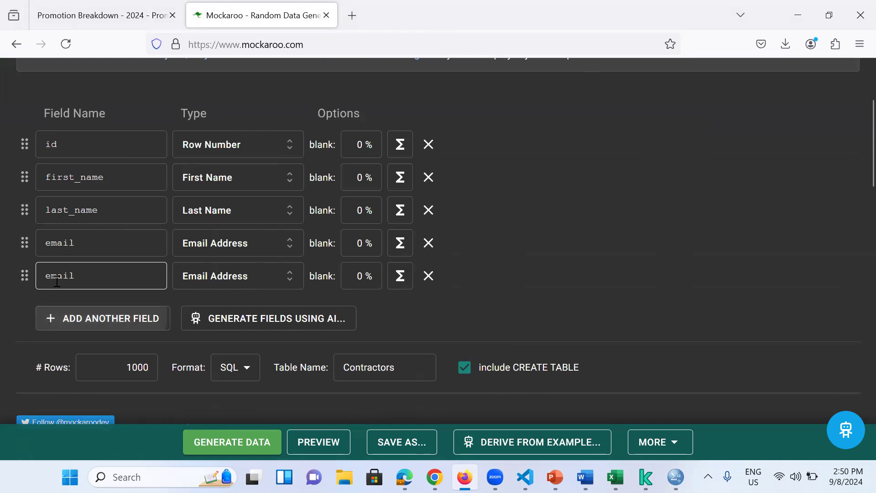
left_click(293, 279)
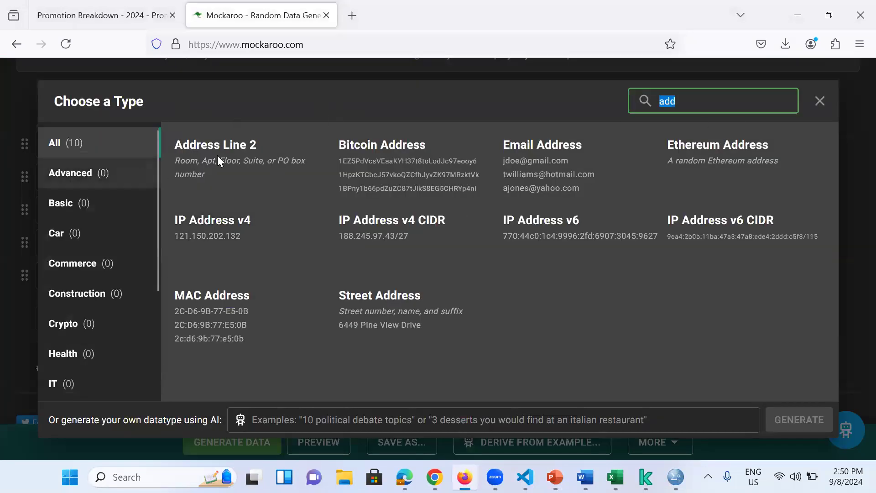
left_click(820, 102)
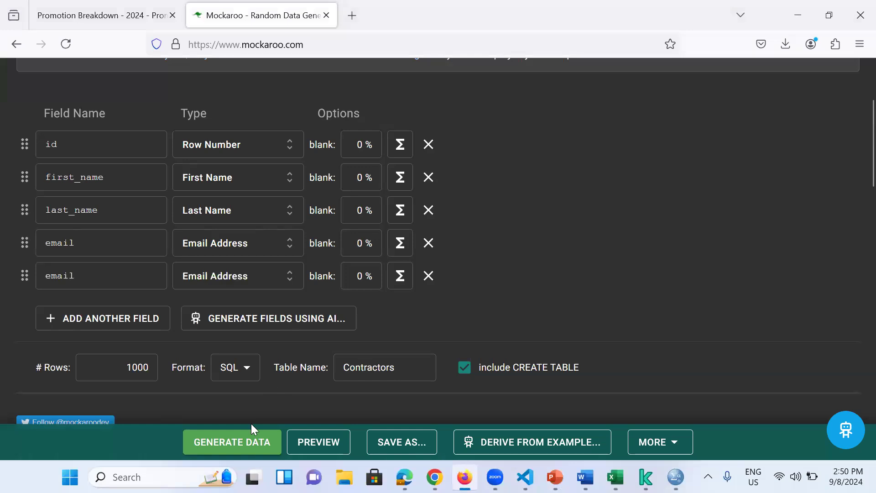
left_click(244, 448)
left_click(429, 276)
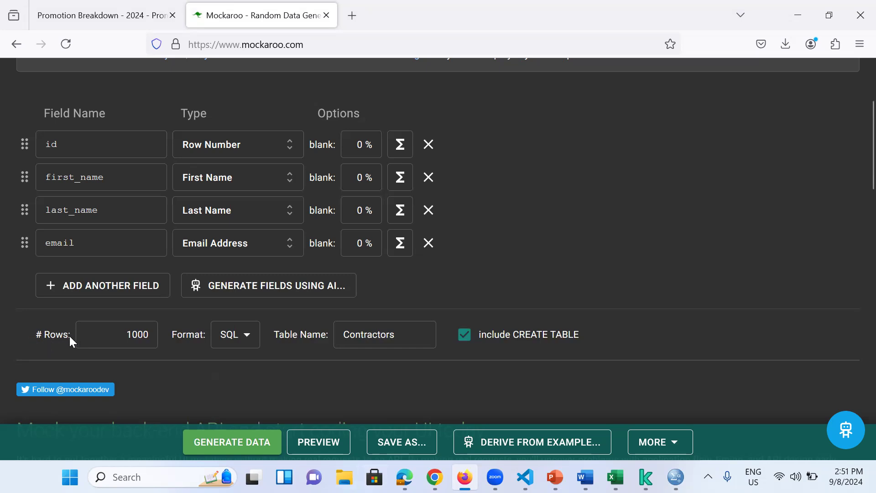
Choose SQL as the output format for the 1000 mock data rows
left_click(98, 333)
left_click(190, 332)
left_click(257, 337)
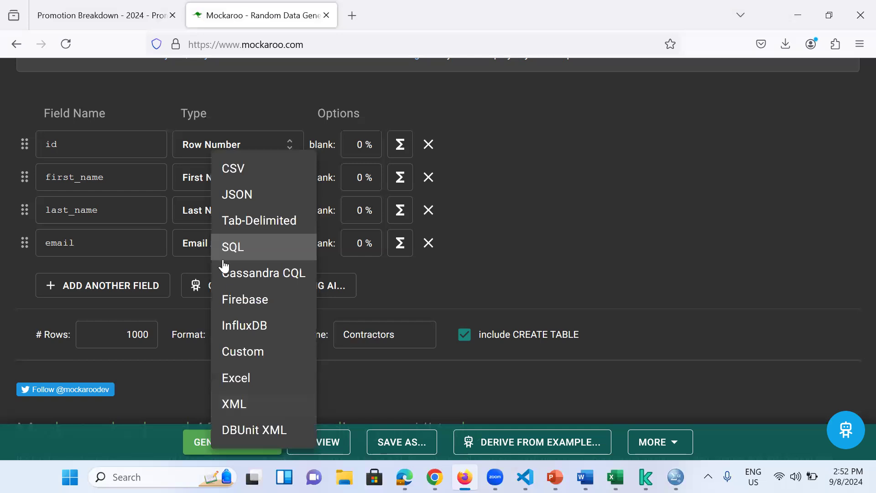
left_click(244, 248)
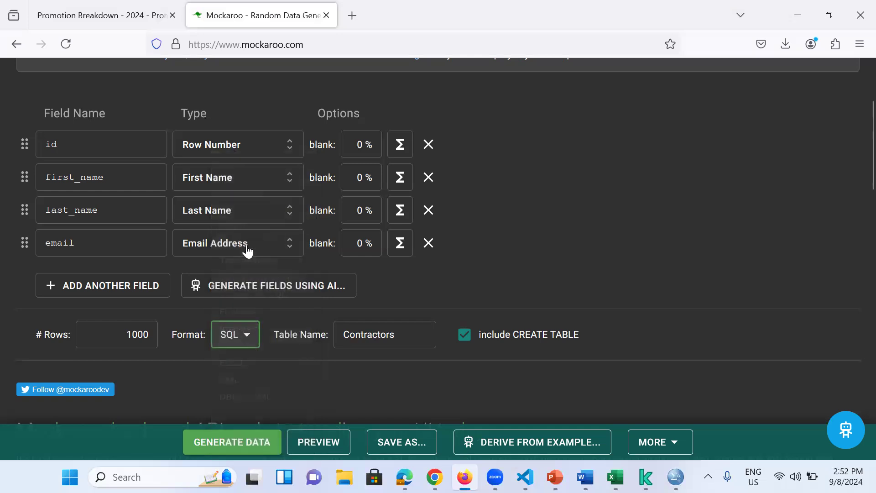
Rename the generated table as Contract_emp
left_click(409, 337)
left_click_drag(409, 337, 380, 332)
key("BackSpace")
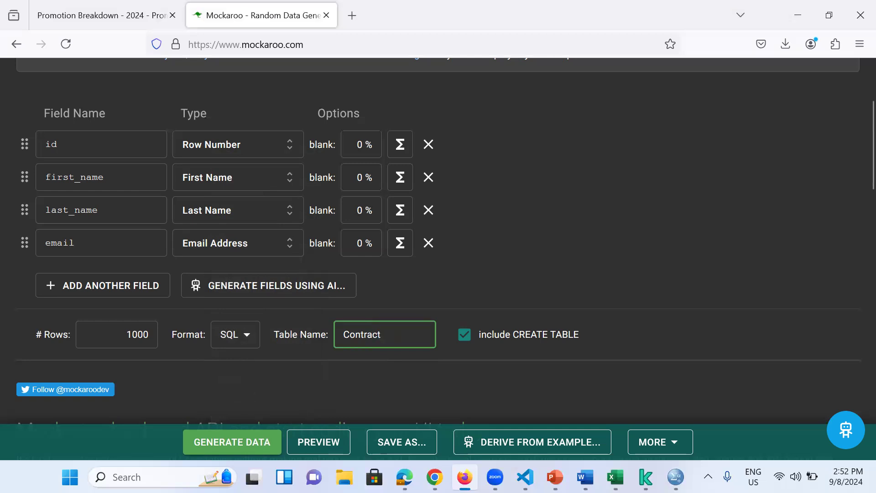
type("_emp")
Preview the generated SQL and examine the create table statement and the first insert statement
left_click(330, 443)
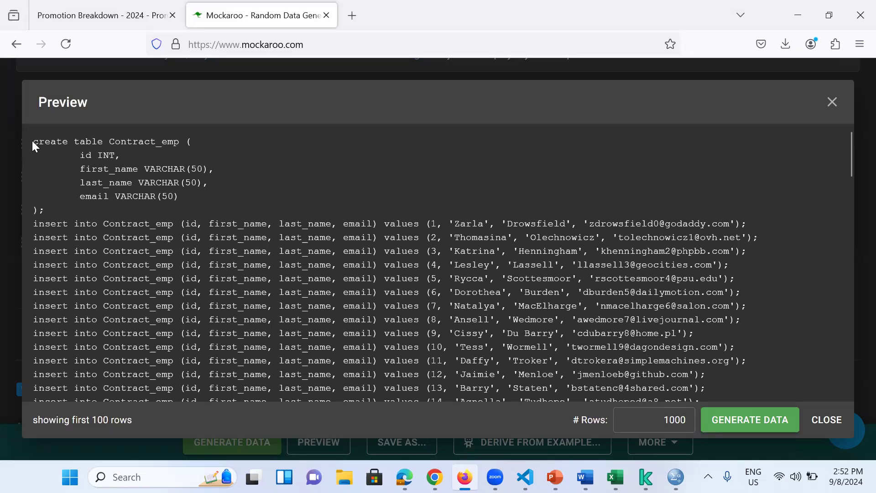
left_click_drag(31, 142, 202, 206)
left_click_drag(37, 224, 761, 224)
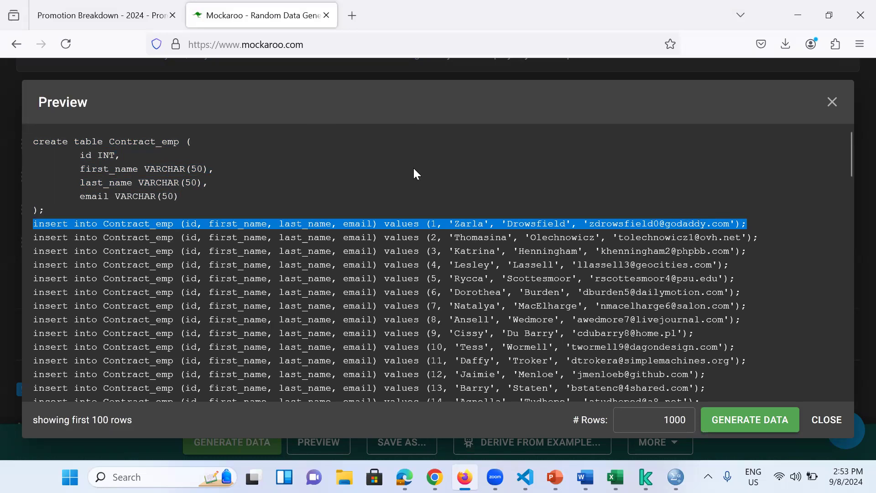
left_click(832, 103)
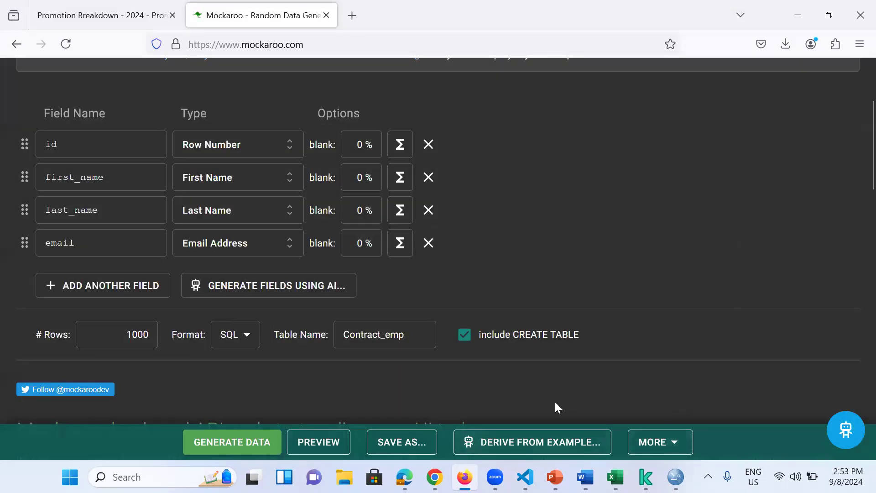
Generate the data as an SQL file and open the downloaded Contract_emp.sql in Visual Studio Code
left_click(240, 444)
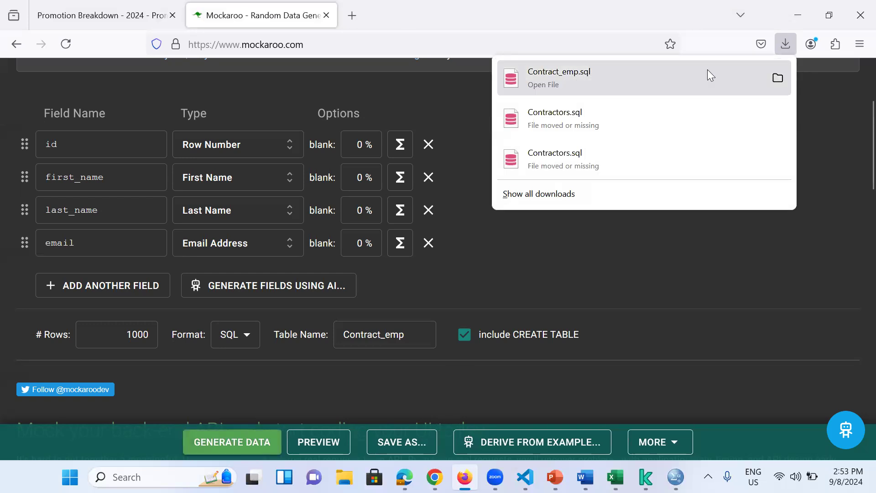
left_click(777, 77)
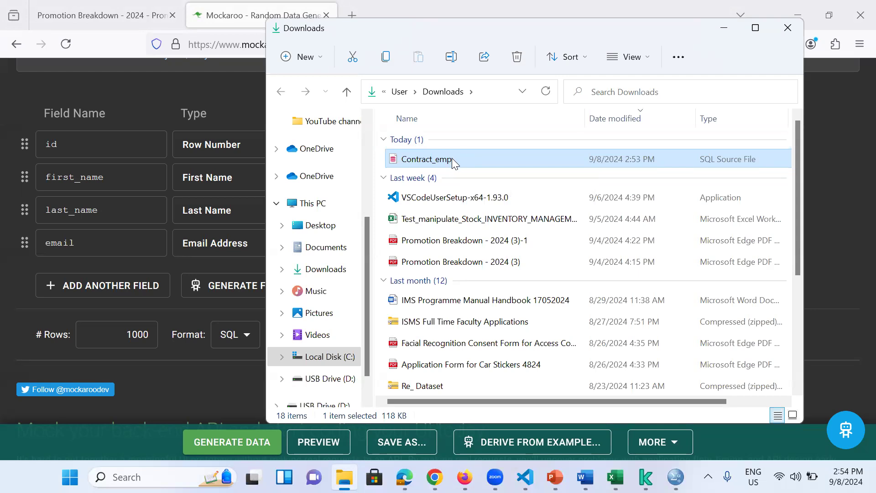
key("alt+Tab")
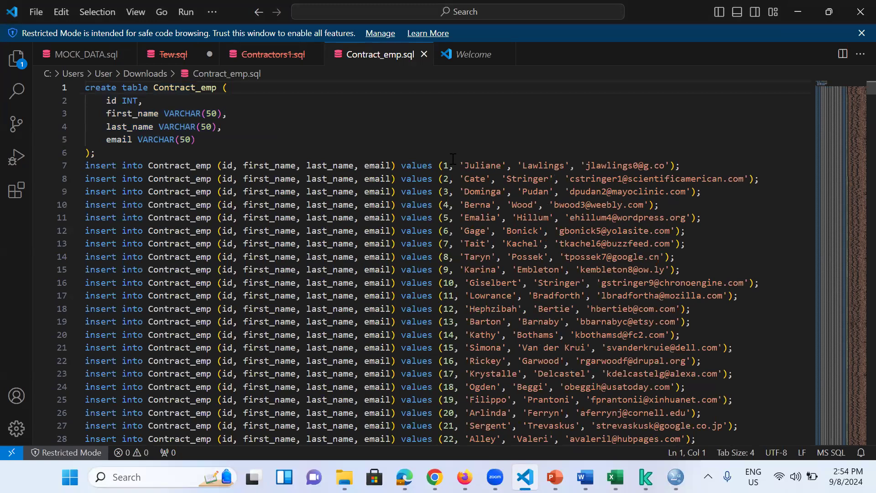
Redefine the id column in the create table statement as BIGSERIAL PRIMARY KEY NOT NULL
left_click(140, 102)
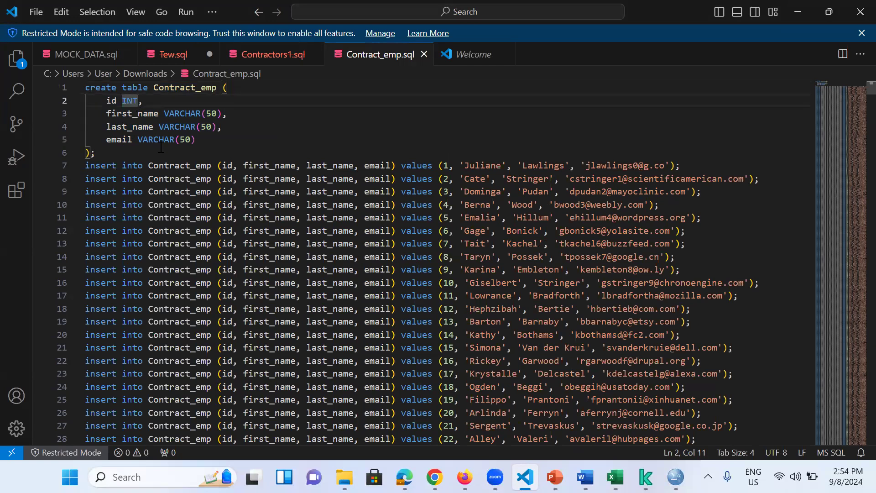
key("BackSpace")
key("BackSpace")
key("BackSpace")
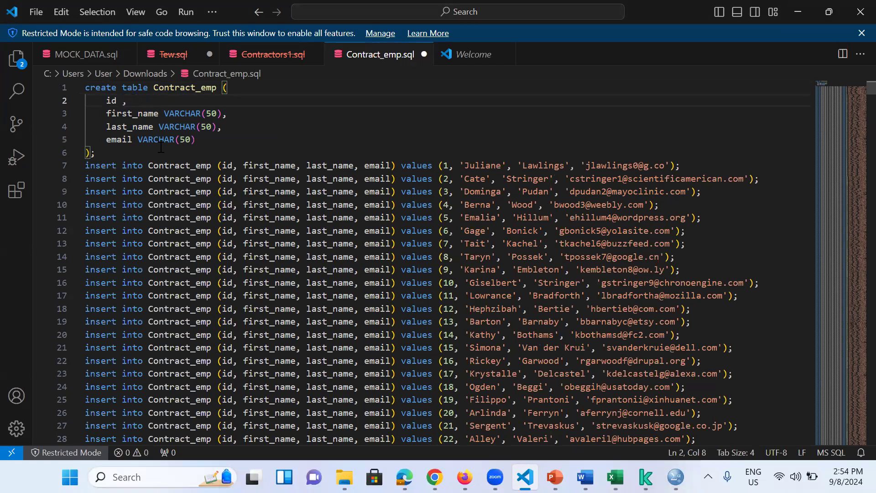
type("BIGSERIAL")
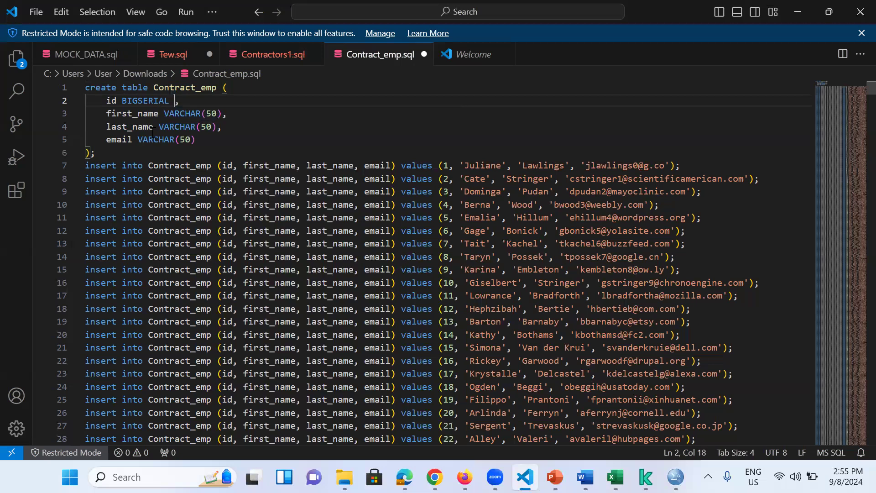
type("PRIMARY KEY")
type("NOT NULL")
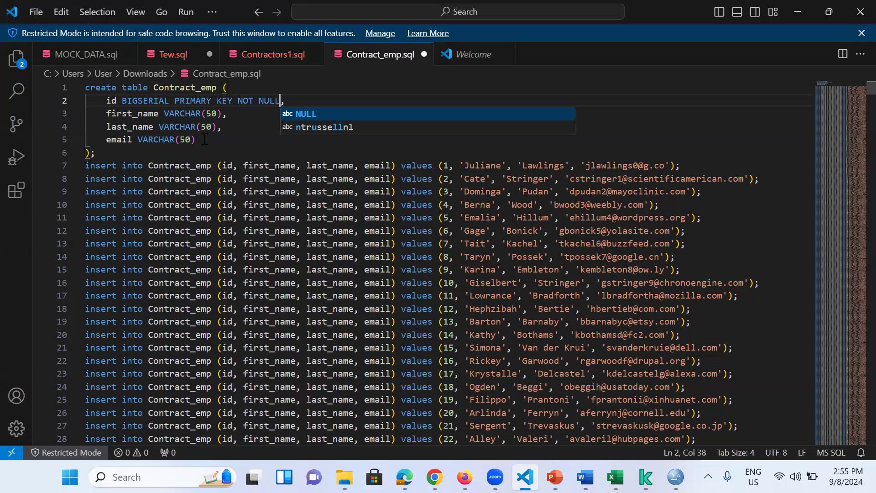
Add a NOT NULL constraint to the first_name column definition
left_click(223, 114)
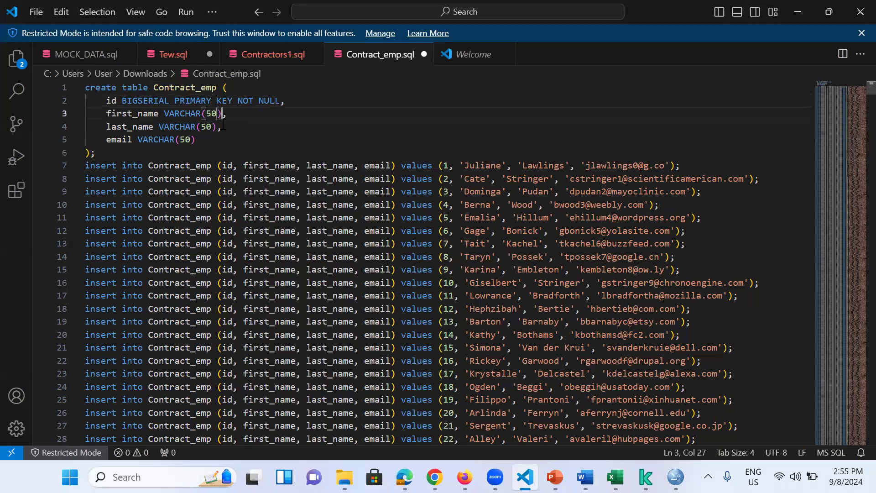
type("NU")
key("BackSpace")
type("OT NULL")
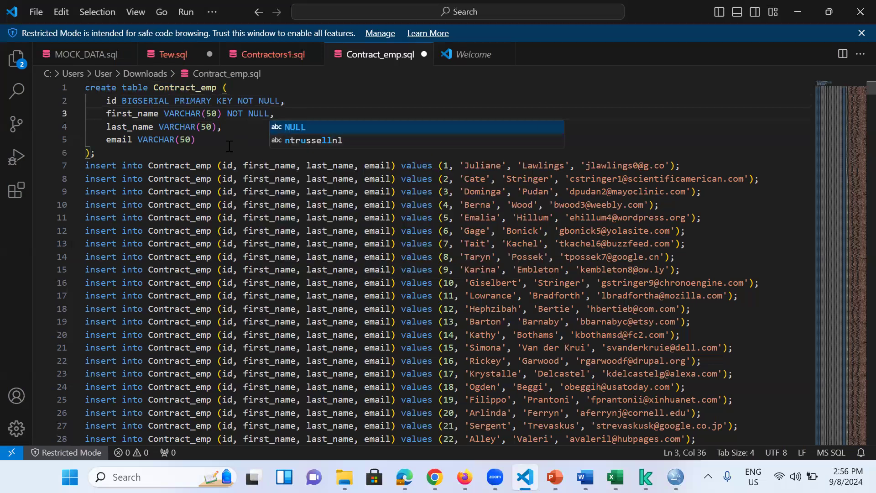
Copy the NOT NULL constraint from first_name to the last_name and email columns, and save the file
left_click(243, 129)
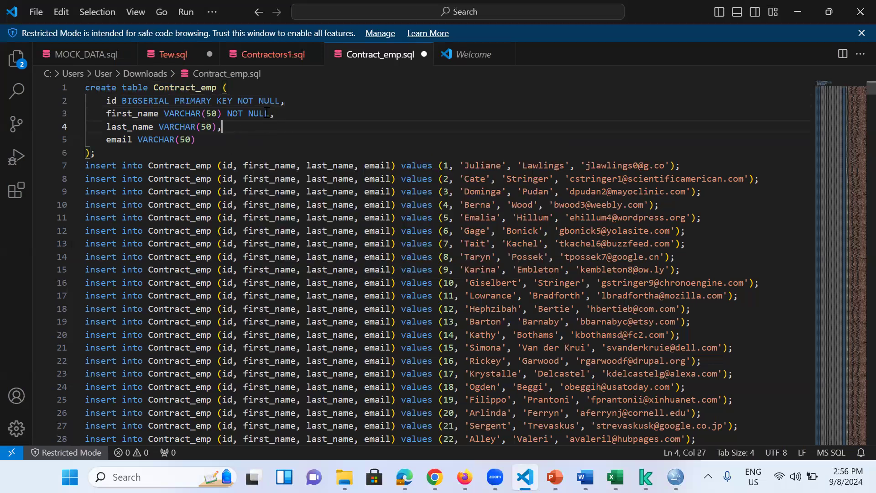
left_click(270, 114)
key("shift+Left")
key("shift+Left")
key("shift+Left")
key("shift+Left")
key("shift+Left")
key("shift+Left")
key("shift+Left")
key("shift+Left")
key("ctrl+c")
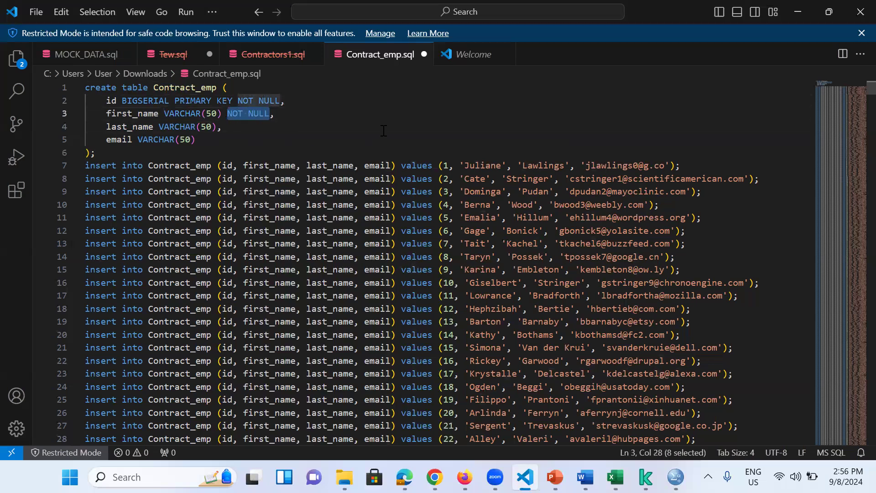
left_click(219, 127)
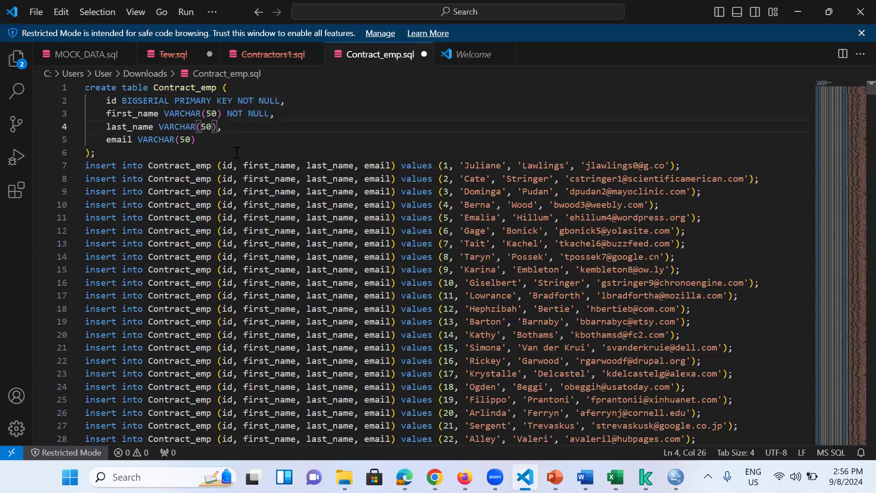
key("ctrl+v")
left_click(201, 139)
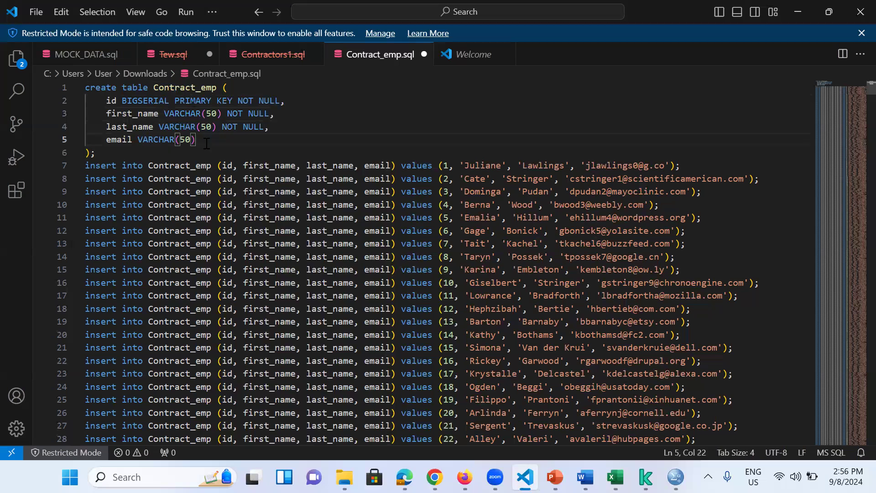
key("ctrl+v")
left_click(38, 12)
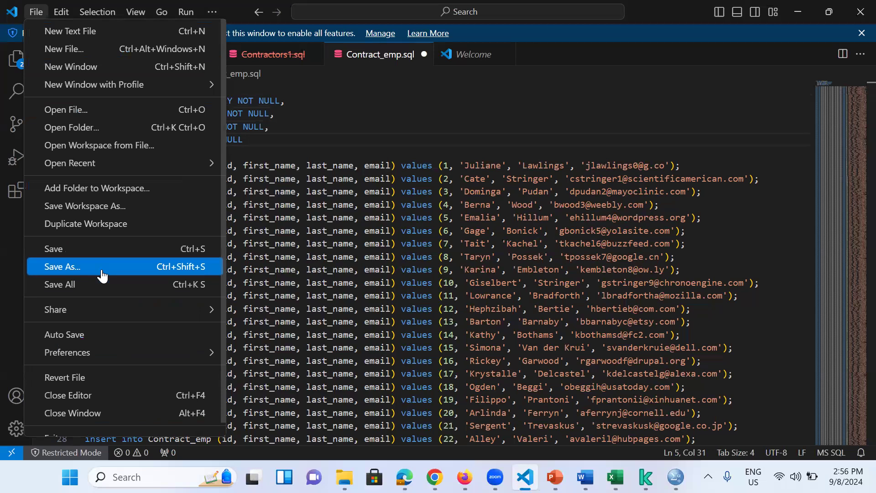
left_click(103, 250)
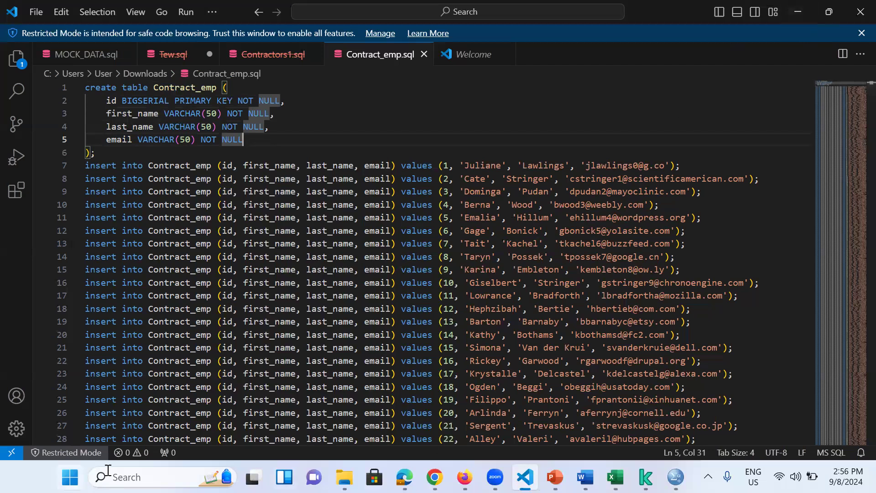
Find and open the Windows Command Prompt, ready for command entry
left_click(126, 476)
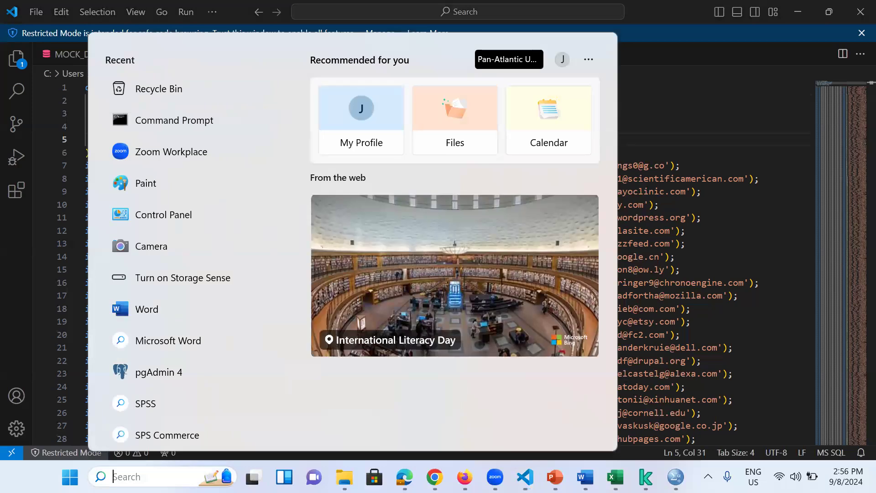
type("cmd")
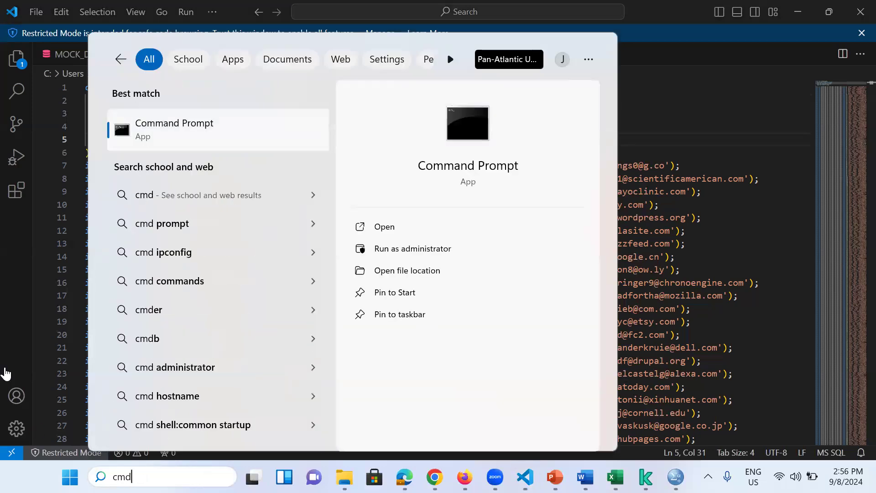
left_click(198, 132)
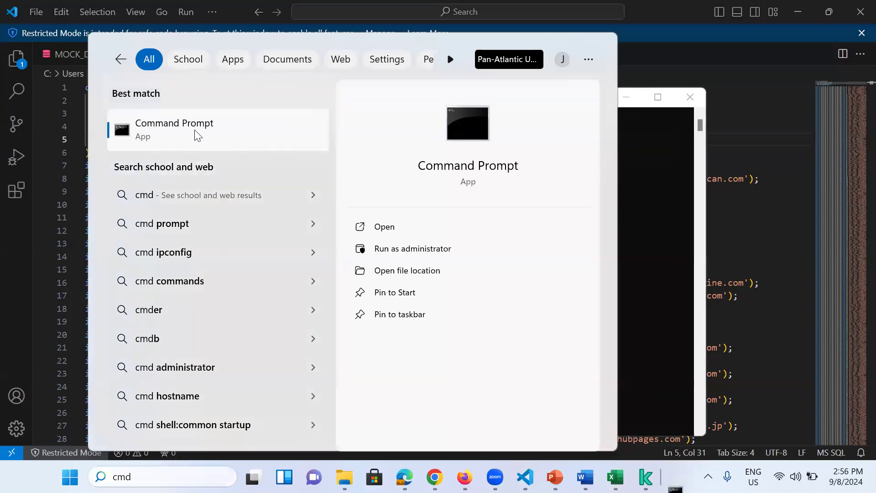
left_click(651, 133)
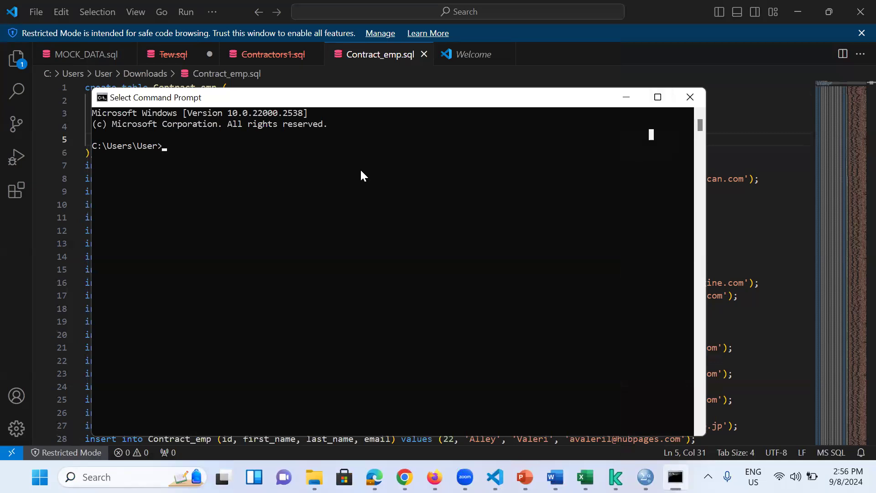
key("Escape")
Connect to the database with "psql -U postgres postgres" and enter the account password
type("ps")
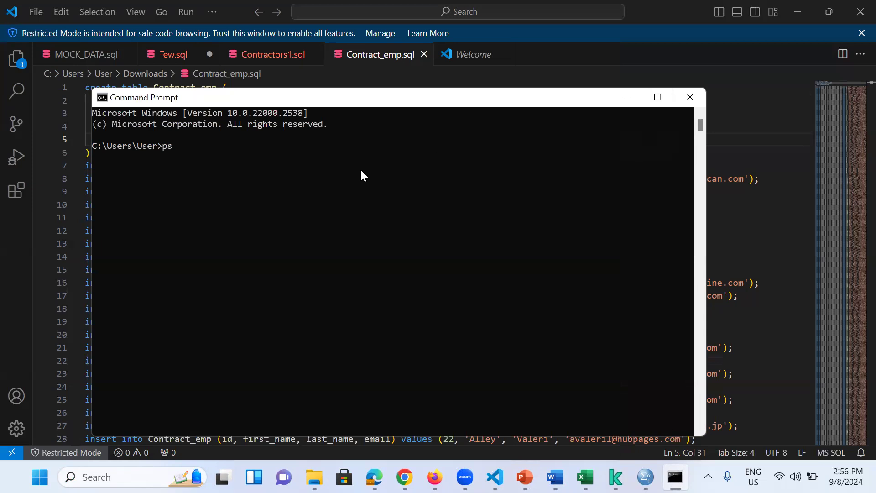
type("ql -U postgres postgres")
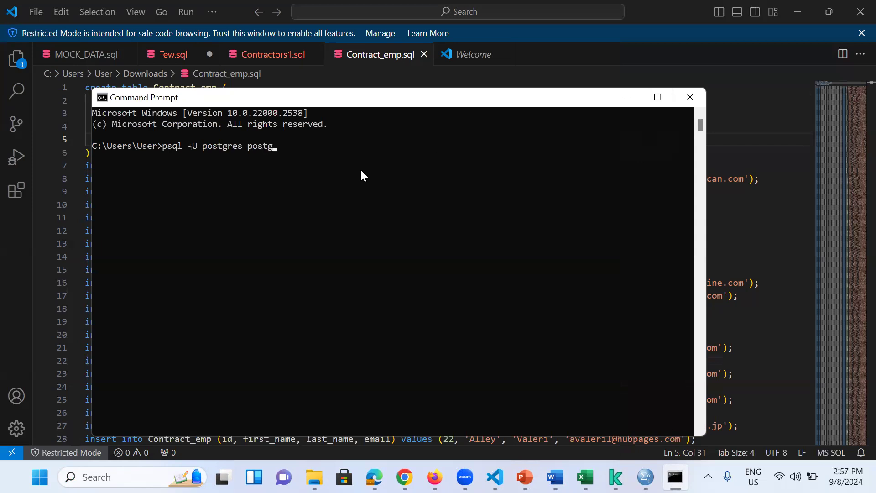
key("Return")
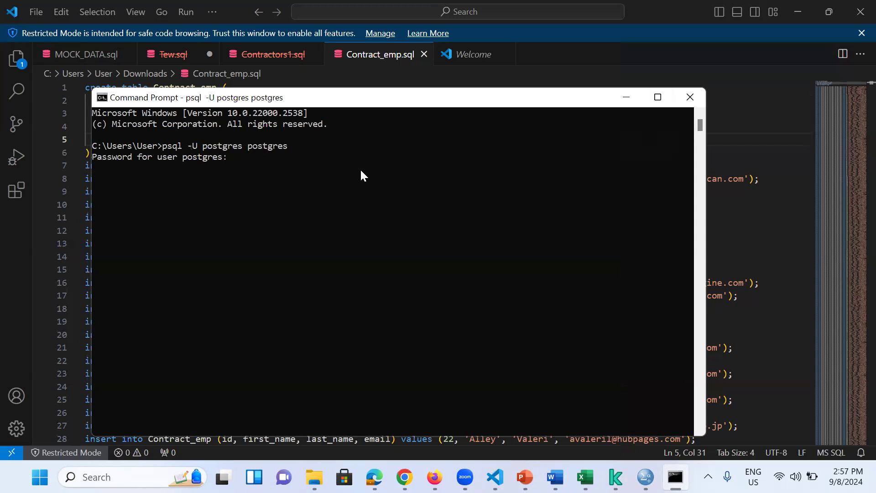
key("Return")
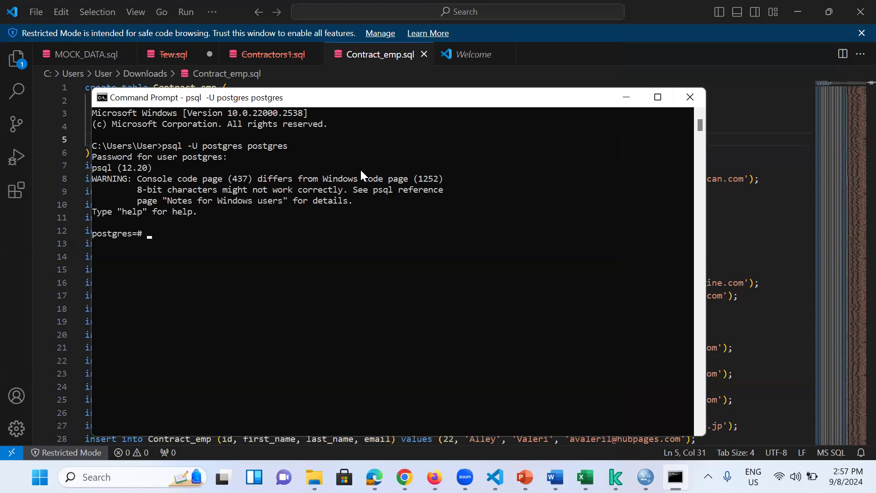
Display the help listing of psql backslash commands with \?
type("\\?")
key("Return")
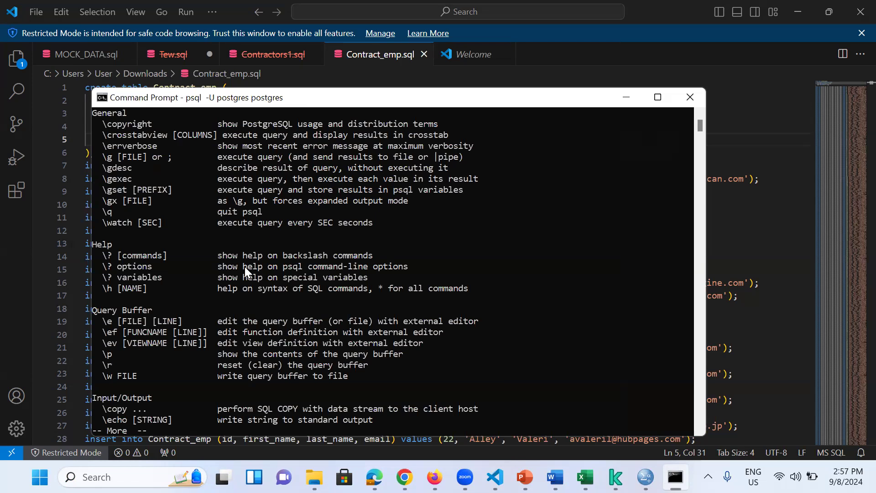
Examine the General, Help, Query Buffer and Input/Output sections of the help listing for the command that executes commands from a file
scroll(239, 272, "down", 2)
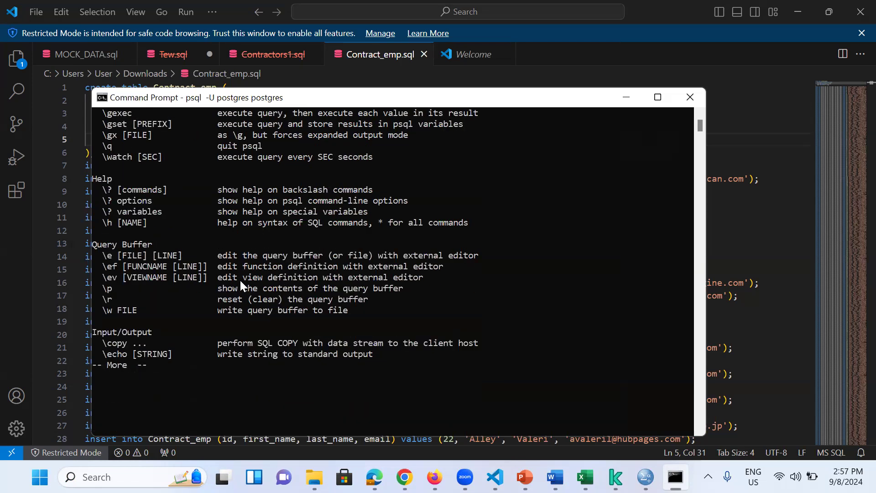
key("Return")
key("Return")
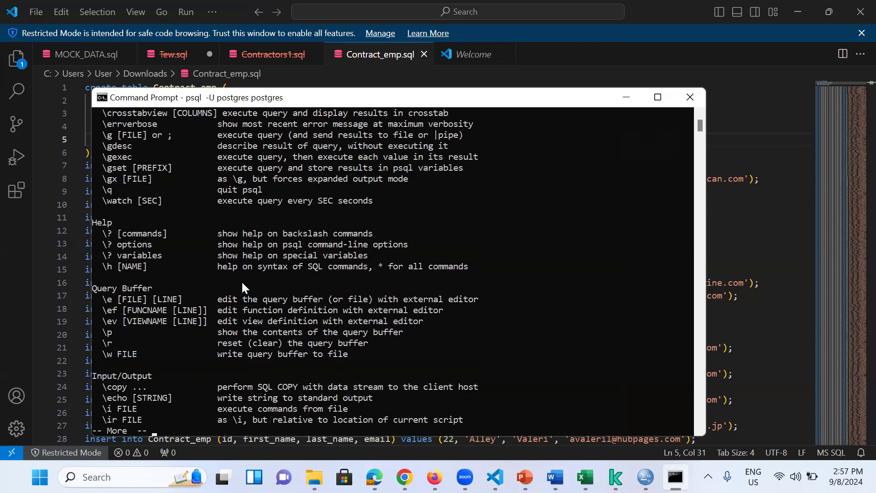
scroll(199, 333, "up", 2)
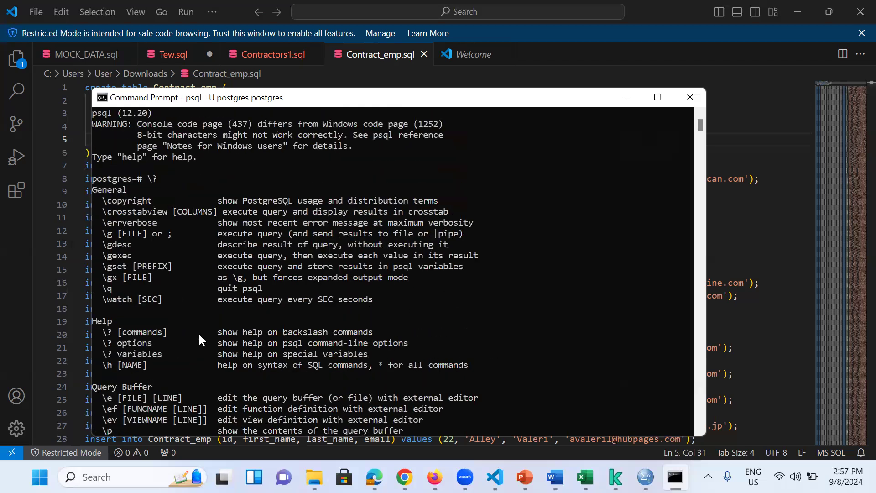
scroll(199, 333, "down", 2)
scroll(199, 333, "down", 2)
scroll(199, 332, "up", 4)
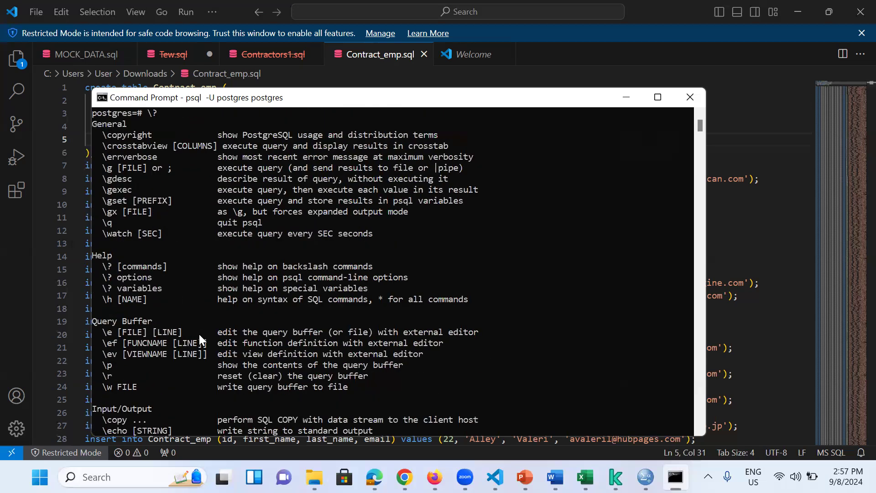
scroll(199, 336, "up", 2)
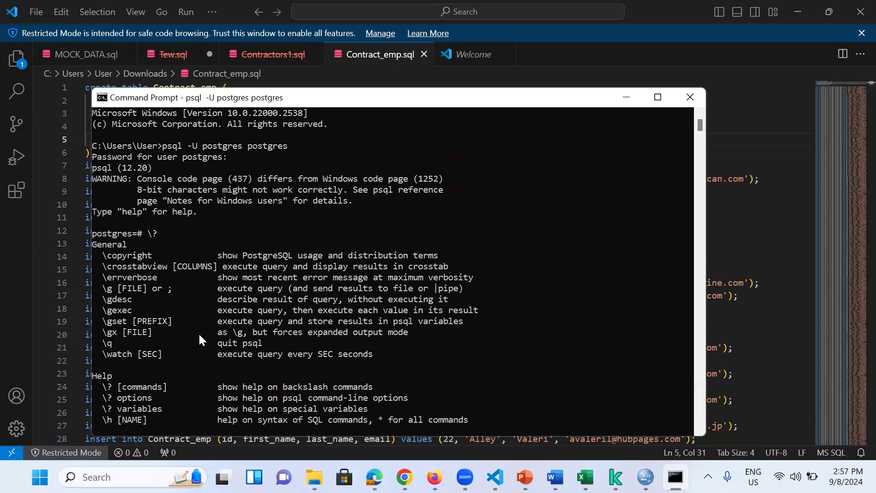
scroll(198, 337, "down", 4)
scroll(199, 338, "down", 3)
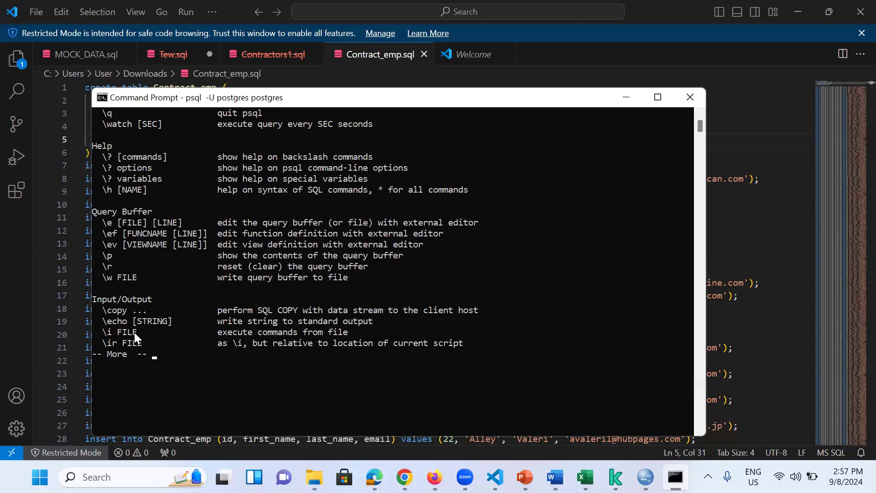
left_click_drag(140, 330, 96, 332)
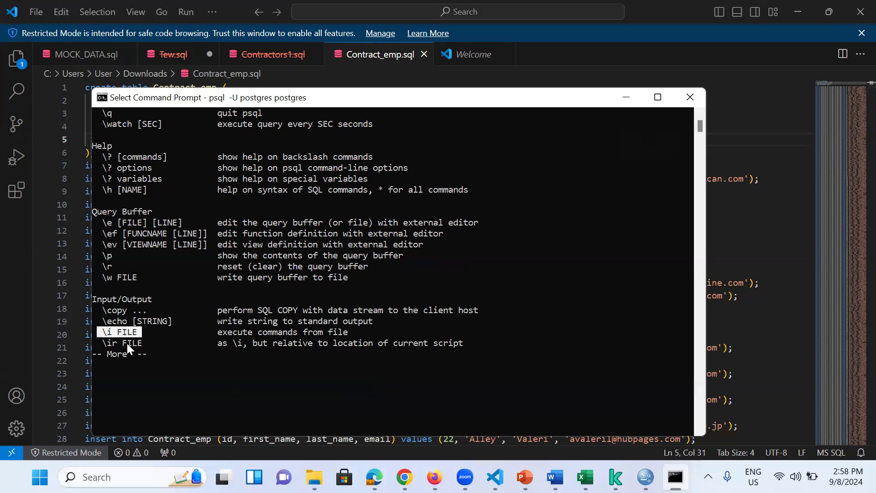
left_click(526, 364)
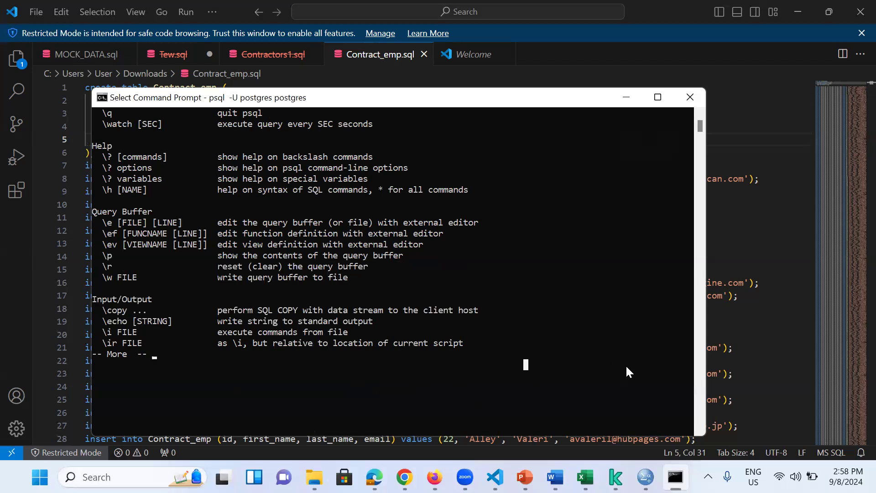
Page through the rest of the backslash command help to get back to the psql prompt
key("Return")
key("Return")
key("Return")
key("Return")
key("Return")
key("Return")
key("Return")
key("Return")
key("Return")
key("Return")
key("Return")
key("Return")
key("Return")
key("Return")
key("Return")
key("Return")
key("Return")
key("Return")
key("Return")
key("Return")
key("Return")
key("Return")
key("Return")
key("Return")
key("Return")
key("Return")
key("Return")
key("Return")
key("Return")
key("Return")
key("Return")
key("Return")
key("Return")
key("Return")
key("Return")
key("Return")
key("Return")
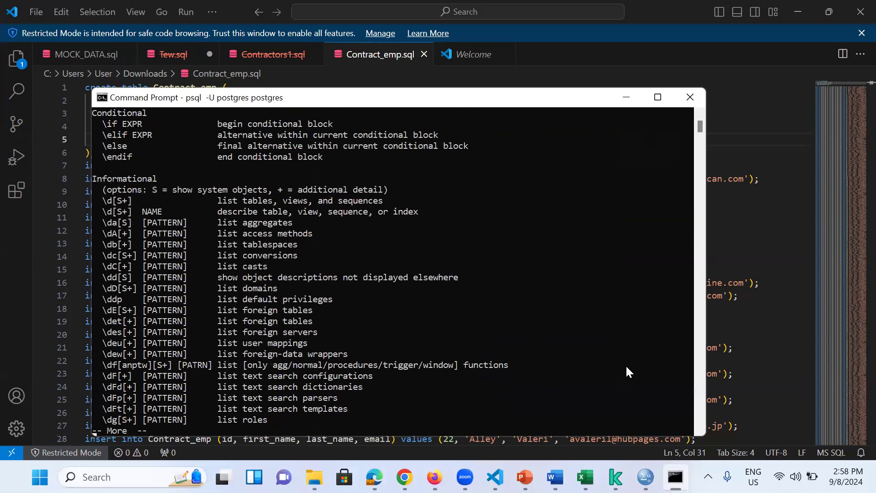
key("Return")
key("Return")
key("Return")
key("Return")
key("Return")
key("Return")
key("Return")
key("Return")
key("Return")
key("Return")
key("Return")
key("Return")
key("Return")
key("Return")
key("Return")
key("Return")
key("Return")
key("Return")
key("Return")
key("Return")
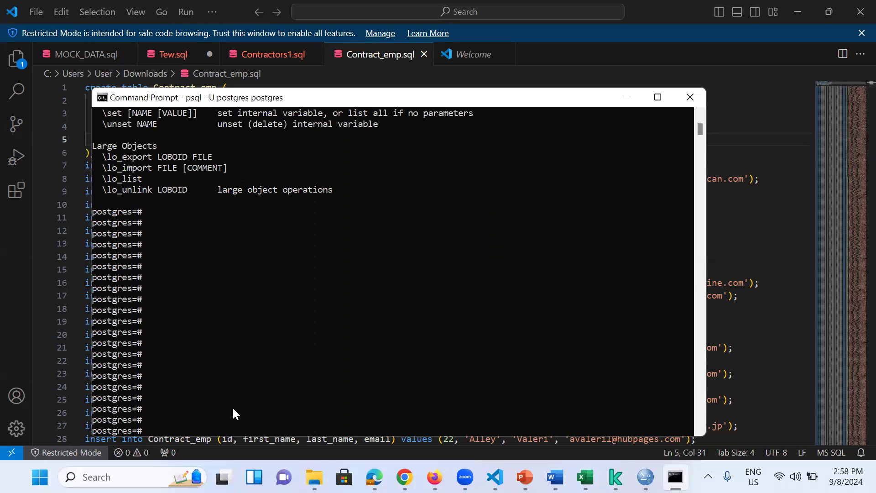
Begin a \i command at the psql prompt and copy the folder location from the Contract_emp file's properties in Downloads
type("\\i")
mouse_move(314, 476)
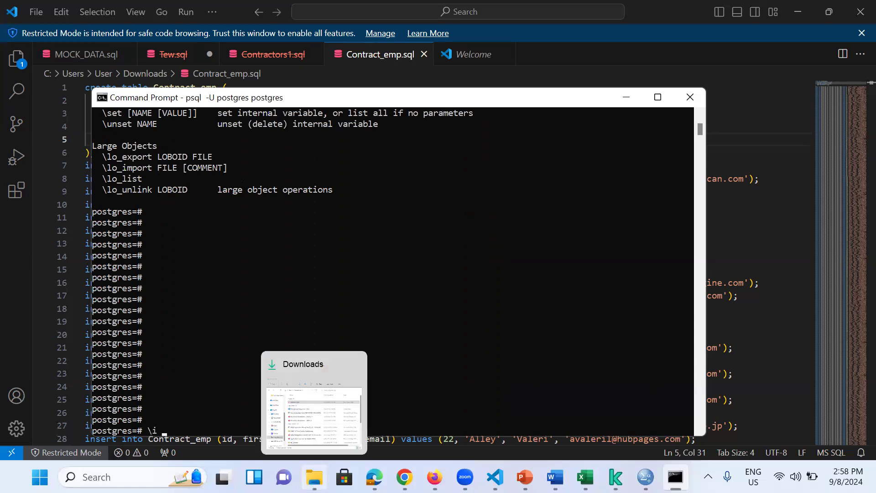
left_click(326, 414)
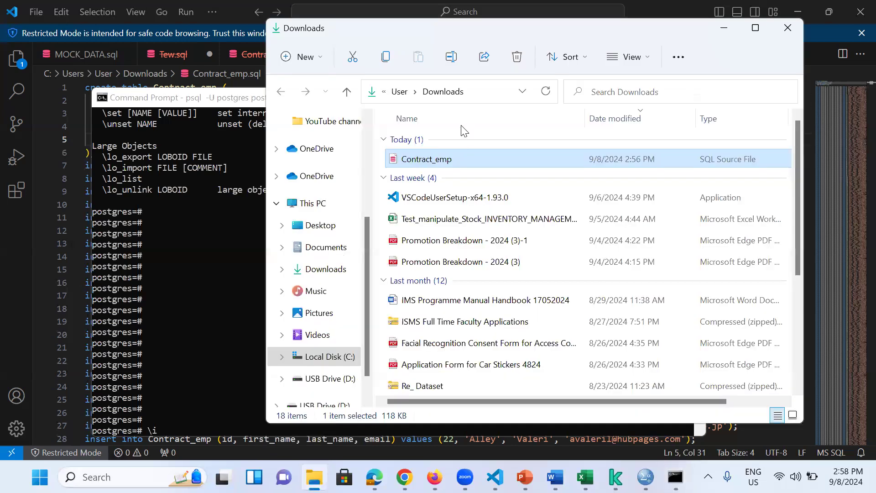
right_click(446, 158)
left_click(511, 291)
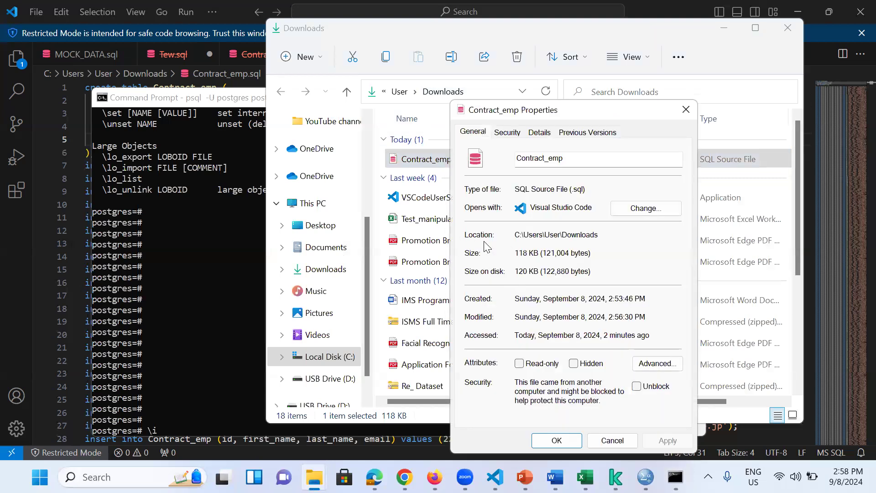
left_click_drag(605, 236, 501, 238)
key("ctrl+c")
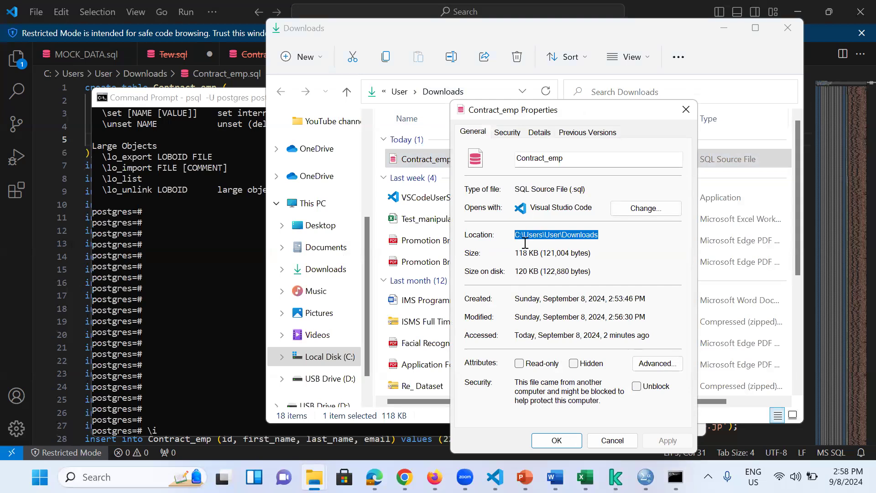
Paste the folder path after \i and convert it to forward slashes with a trailing slash: C:/Users/User/Downloads/
left_click(190, 404)
left_click(170, 430)
key("Escape")
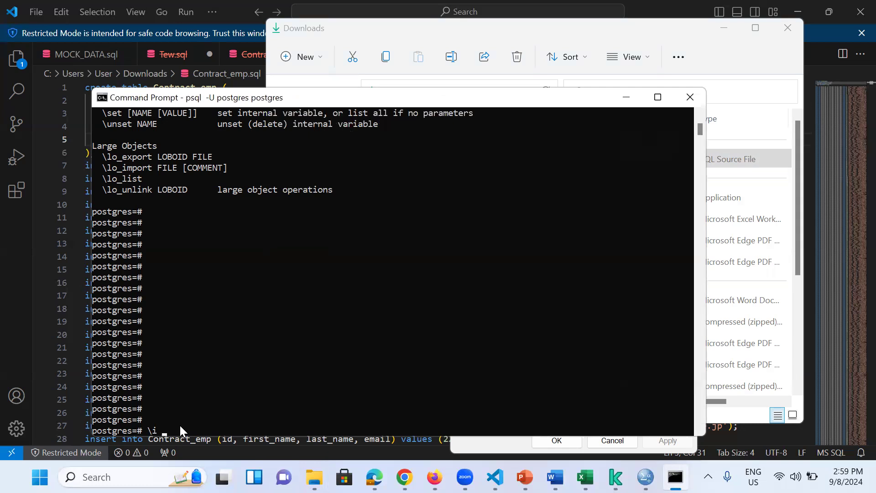
key("ctrl+v")
key("Left")
key("Left")
key("Left")
key("Left")
key("Left")
key("Left")
key("Left")
key("Left")
key("Left")
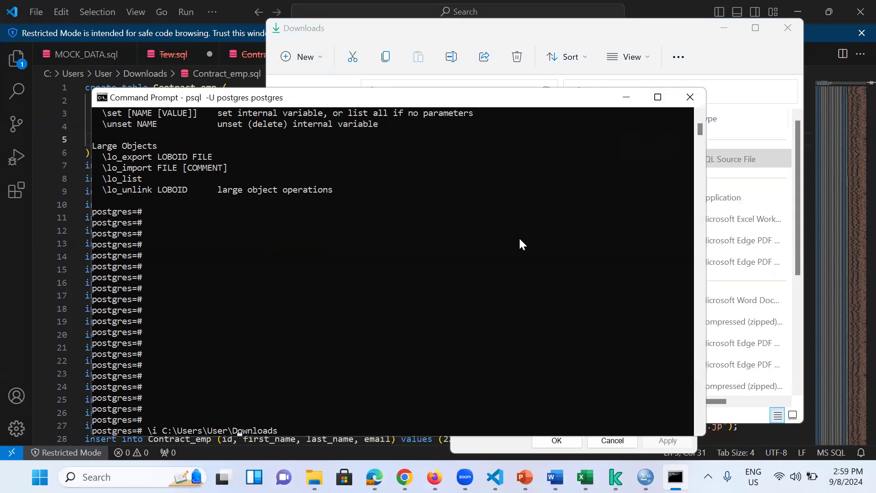
key("Left")
key("Left")
key("Left")
key("Left")
key("Left")
key("Left")
key("Left")
key("Left")
key("Left")
key("Left")
key("BackSpace")
type("/")
key("Right")
key("Right")
key("Right")
key("Right")
key("Right")
key("Right")
key("Delete")
type("/")
key("Right")
key("Right")
key("Right")
key("Right")
key("Right")
key("Right")
key("Right")
key("Right")
type("/")
Copy the file name Contract_emp from its properties, append it with the .sql extension to the \i path, and run the script
mouse_move(314, 477)
left_click(349, 413)
left_click_drag(604, 157, 450, 164)
key("ctrl+c")
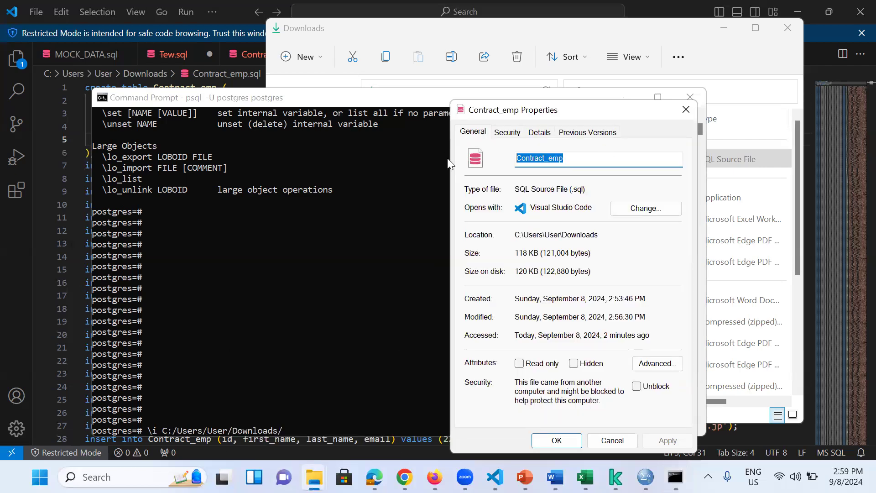
left_click(294, 423)
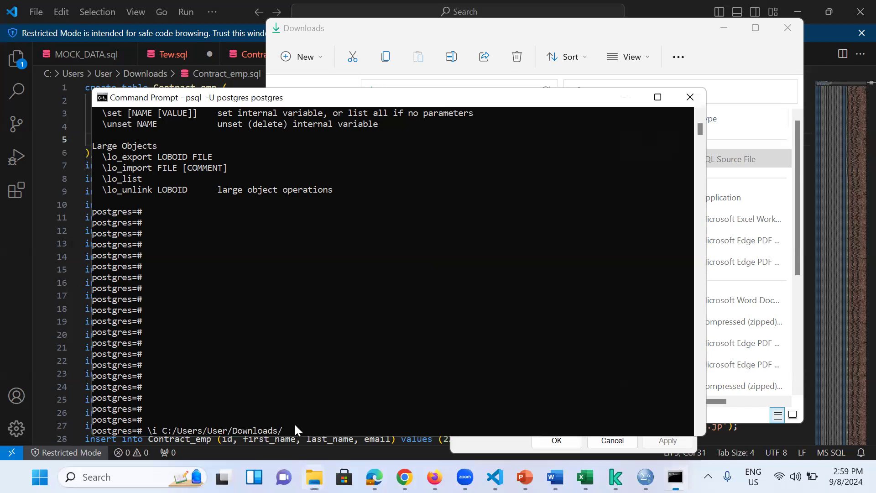
left_click(286, 430)
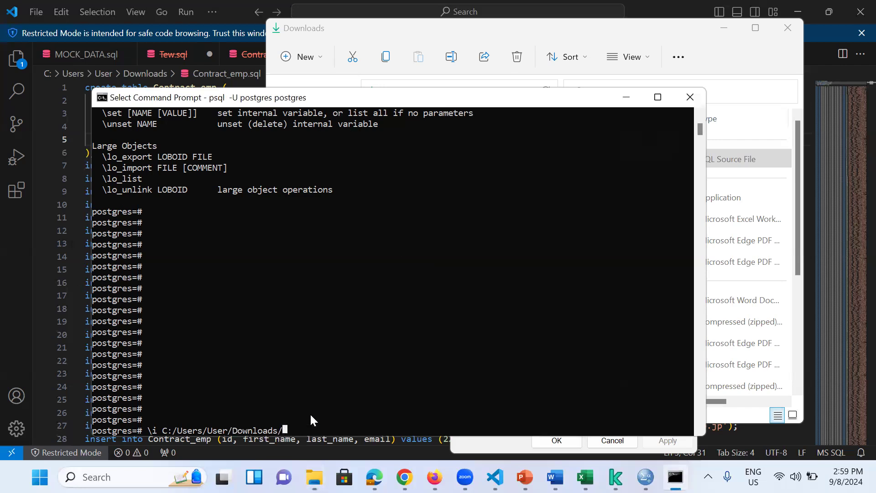
key("ctrl+v")
type(".sql")
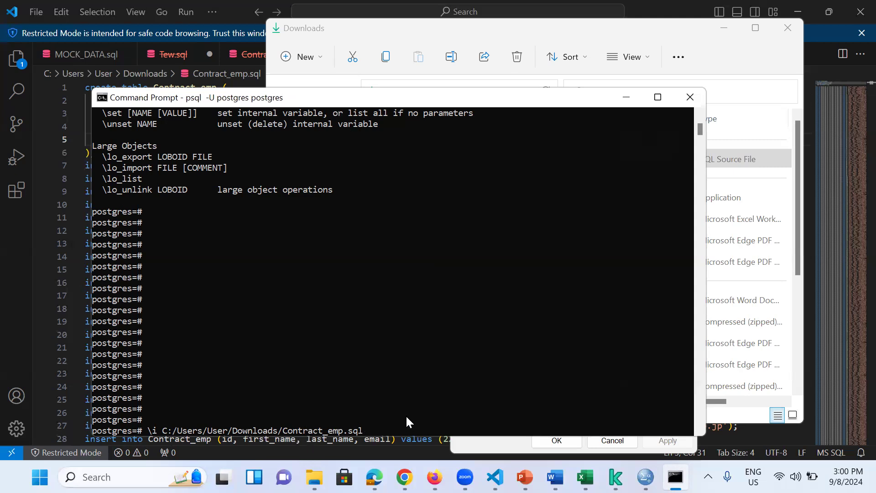
key("Return")
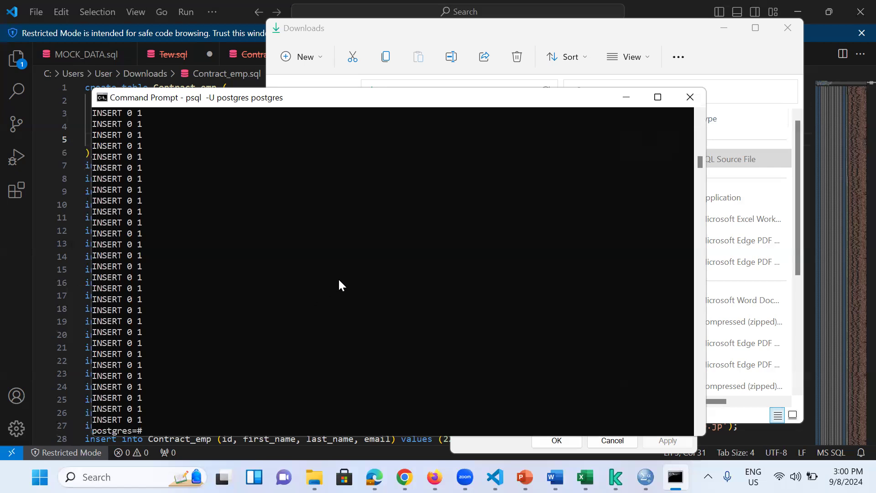
Query all rows with "select * from Contract_emp;" and look through the first page of records
type("select * from Contract_emp")
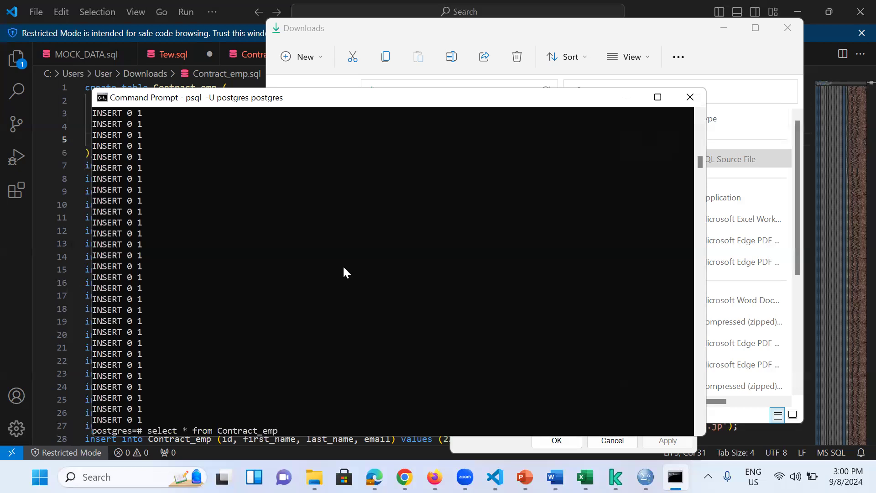
type(";")
key("Return")
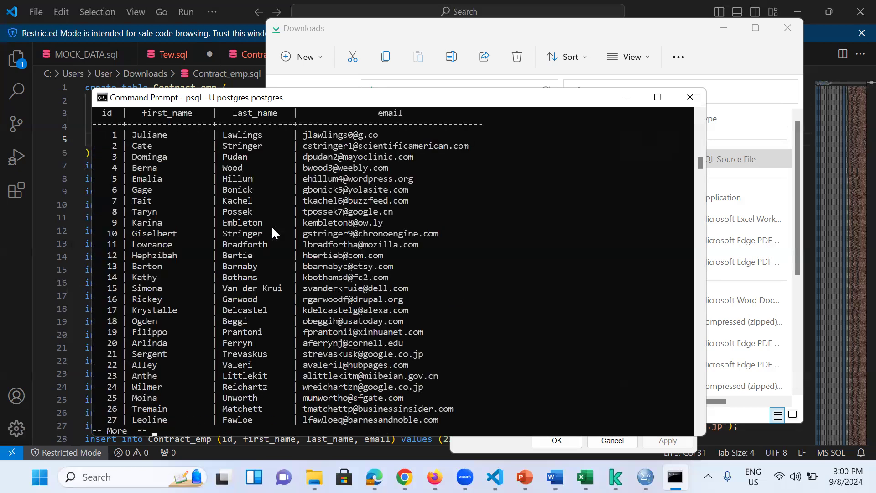
scroll(323, 331, "up", 3)
scroll(324, 330, "down", 6)
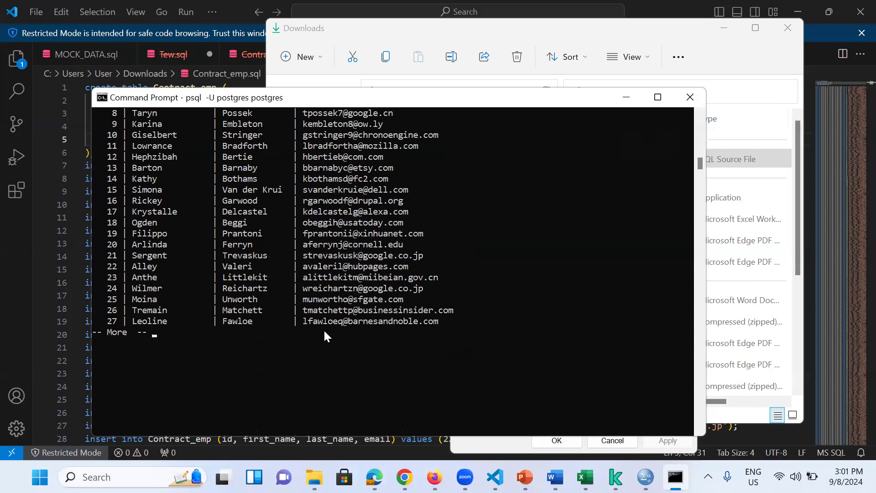
Advance line by line through the paged Contract_emp query output to examine the imported IDs, first names, last names and emails
scroll(319, 319, "down", 2)
key("Return")
key("Return")
key("Return")
key("Return")
key("Return")
key("Return")
key("Return")
key("Return")
key("Return")
key("Return")
key("Return")
key("Return")
key("Return")
key("Return")
key("Return")
key("Return")
key("Return")
key("Return")
key("Return")
key("Return")
key("Return")
key("Return")
key("Return")
key("Return")
key("Return")
key("Return")
key("Return")
key("Return")
key("Return")
key("Return")
key("Return")
key("Return")
key("Return")
key("Return")
key("Return")
key("Return")
key("Return")
key("Return")
key("Return")
key("Return")
key("Return")
key("Return")
key("Return")
key("Return")
key("Return")
key("Return")
key("Return")
key("Return")
key("Return")
key("Return")
key("Return")
key("Return")
key("Return")
key("Return")
key("Return")
key("Return")
key("Return")
key("Return")
key("Return")
key("Return")
key("Return")
key("Return")
key("Return")
key("Return")
key("Return")
key("Return")
key("Return")
key("Return")
key("Return")
key("Return")
key("Return")
key("Return")
key("Return")
key("Return")
key("Return")
key("Return")
key("Return")
key("Return")
key("Return")
key("Return")
key("Return")
key("Return")
key("Return")
key("Return")
key("Return")
key("Return")
key("Return")
key("Return")
key("Return")
key("Return")
key("Return")
key("Return")
key("Return")
key("Return")
key("Return")
key("Return")
key("Return")
key("Return")
key("Return")
key("Return")
key("Return")
key("Return")
key("Return")
key("Return")
key("Return")
key("Return")
key("Return")
key("Return")
key("Return")
key("Return")
key("Return")
key("Return")
key("Return")
key("Return")
key("Return")
key("Return")
key("Return")
key("Return")
key("Return")
key("Return")
key("Return")
key("Return")
key("Return")
key("Return")
key("Return")
key("Return")
key("Return")
key("Return")
key("Return")
key("Return")
key("Return")
key("Return")
key("Return")
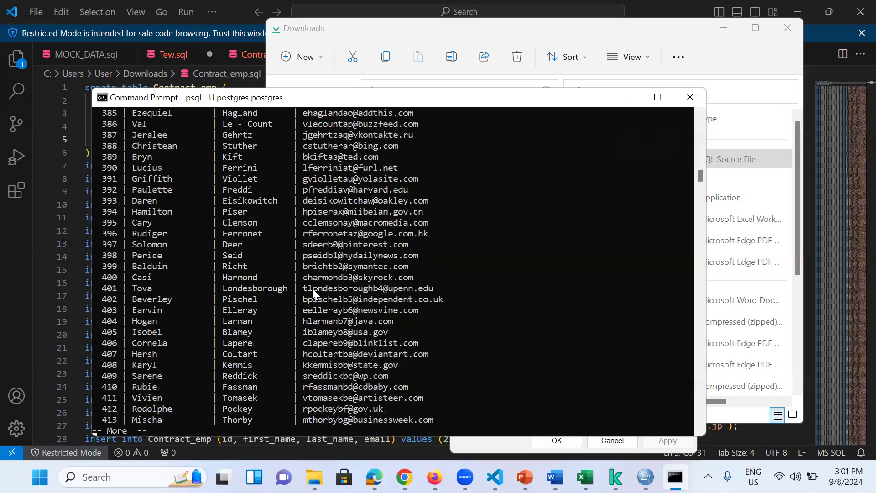
Continue through the paged Contract_emp records beyond ID 413 to past ID 800, reviewing the name and email columns
key("Return")
key("Return")
key("Return")
key("Return")
key("Return")
key("Return")
key("Return")
key("Return")
key("Return")
key("Return")
key("Return")
key("Return")
key("Return")
key("Return")
key("Return")
key("Return")
key("Return")
key("Return")
key("Return")
key("Return")
key("Return")
key("Return")
key("Return")
key("Return")
key("Return")
key("Return")
key("Return")
key("Return")
key("Return")
key("Return")
key("Return")
key("Return")
key("Return")
key("Return")
key("Return")
key("Return")
key("Return")
key("Return")
key("Return")
key("Return")
key("Return")
key("Return")
key("Return")
key("Return")
key("Return")
key("Return")
key("Return")
key("Return")
key("Return")
key("Return")
key("Return")
key("Return")
key("Return")
key("Return")
key("Return")
key("Return")
key("Return")
key("Return")
key("Return")
key("Return")
key("Return")
key("Return")
key("Return")
key("Return")
key("Return")
key("Return")
key("Return")
key("Return")
key("Return")
key("Return")
key("Return")
key("Return")
key("Return")
key("Return")
key("Return")
key("Return")
key("Return")
key("Return")
key("Return")
key("Return")
key("Return")
key("Return")
key("Return")
key("Return")
key("Return")
key("Return")
key("Return")
key("Return")
key("Return")
key("Return")
key("Return")
key("Return")
key("Return")
key("Return")
key("Return")
key("Return")
key("Return")
key("Return")
key("Return")
key("Return")
key("Return")
key("Return")
key("Return")
key("Return")
key("Return")
key("Return")
key("Return")
key("Return")
key("Return")
key("Return")
key("Return")
key("Return")
key("Return")
key("Return")
key("Return")
key("Return")
key("Return")
key("Return")
key("Return")
key("Return")
key("Return")
key("Return")
key("Return")
key("Return")
key("Return")
key("Return")
key("Return")
key("Return")
key("Return")
key("Return")
key("Return")
key("Return")
key("Return")
key("Return")
key("Return")
key("Return")
key("Return")
key("Return")
key("Return")
key("Return")
key("Return")
key("Return")
key("Return")
key("Return")
key("Return")
key("Return")
key("Return")
key("Return")
key("Return")
key("Return")
key("Return")
key("Return")
key("Return")
key("Return")
key("Return")
key("Return")
key("Return")
key("Return")
key("Return")
key("Return")
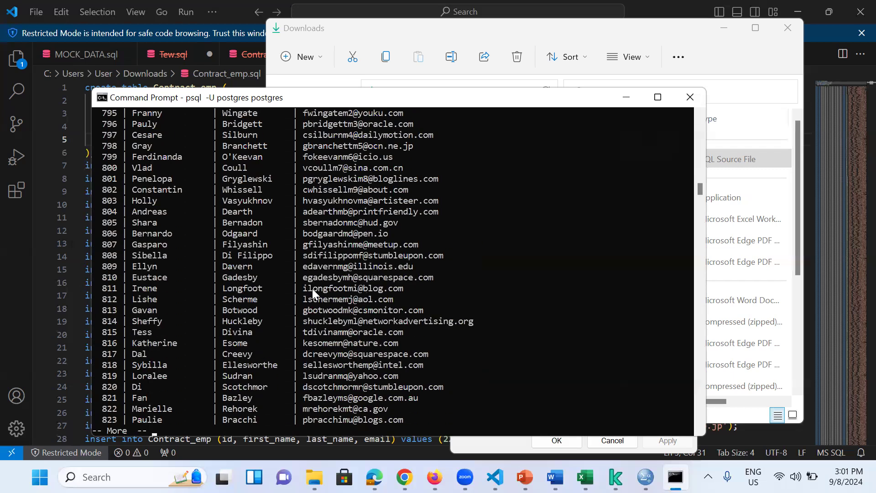
Page through the remaining Contract_emp records to the end of the query output and highlight the final record, ID 1000
key("Return")
key("Return")
key("Return")
key("Return")
key("Return")
key("Return")
key("Return")
key("Return")
key("Return")
key("Return")
key("Return")
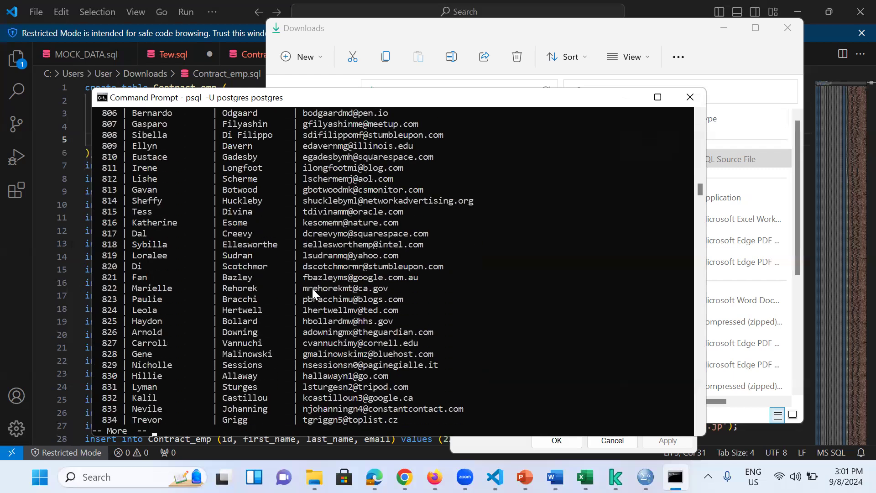
key("Return")
key("Return")
key("Return")
key("Return")
key("Return")
key("Return")
key("Return")
key("Return")
key("Return")
key("Return")
key("Return")
key("Return")
key("Return")
key("Return")
key("Return")
key("Return")
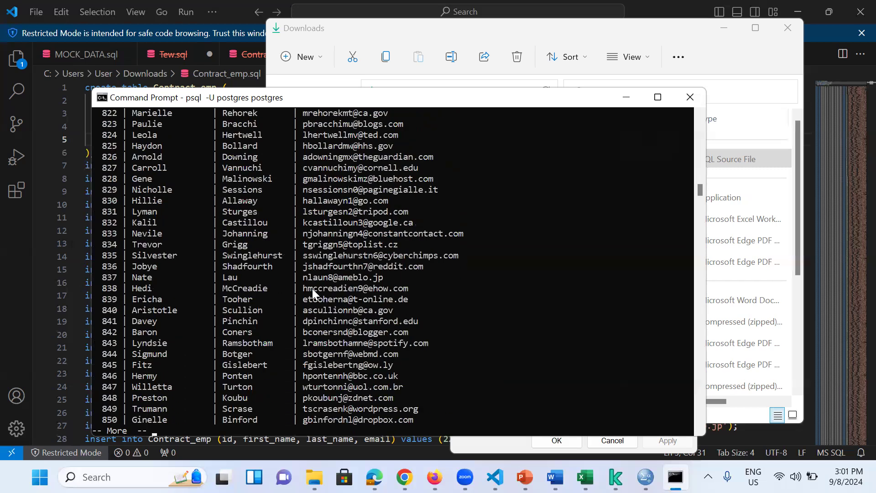
key("Return")
key("Return")
key("Return")
key("Return")
key("Return")
key("Return")
key("Return")
key("Return")
key("Return")
key("Return")
key("Return")
key("Return")
key("Return")
key("Return")
key("Return")
key("Return")
key("Return")
key("Return")
key("Return")
key("Return")
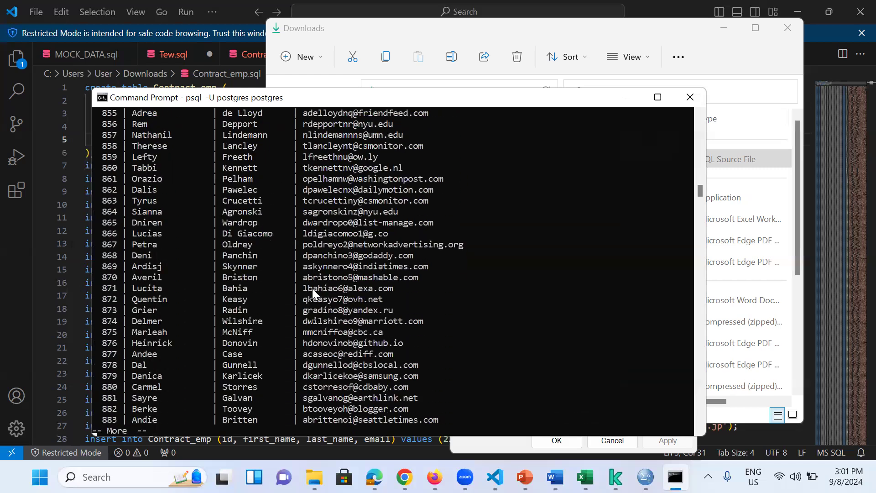
key("Return")
key("Return")
key("Return")
key("Return")
key("Return")
key("Return")
key("Return")
key("Return")
key("Return")
key("Return")
key("Return")
key("Return")
key("Return")
key("Return")
key("Return")
key("Return")
key("Return")
key("Return")
key("Return")
key("Return")
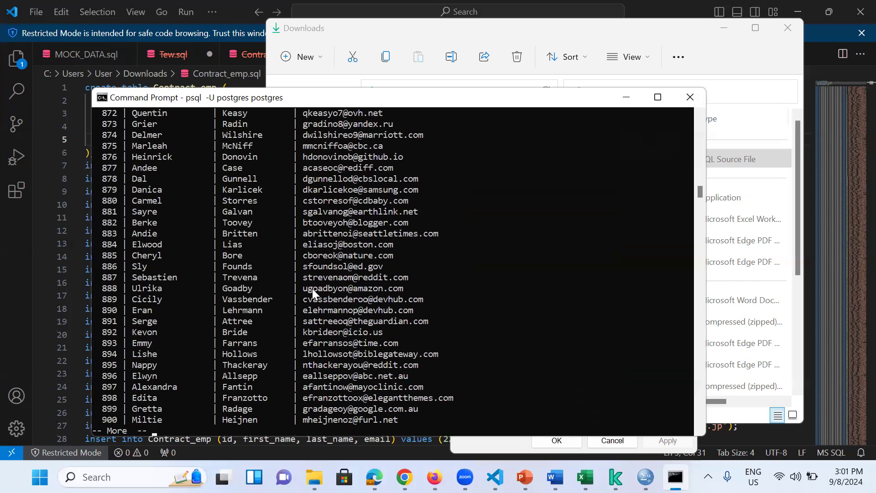
key("Return")
key("Return")
key("Return")
key("Return")
key("Return")
key("Return")
key("Return")
key("Return")
key("Return")
key("Return")
key("Return")
key("Return")
key("Return")
key("Return")
key("Return")
key("Return")
key("Return")
key("Return")
key("Return")
key("Return")
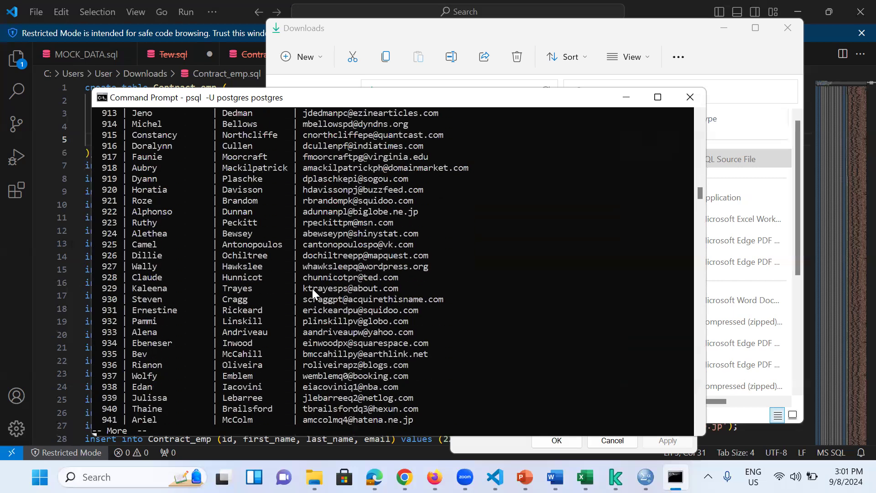
key("Return")
key("Return")
key("Return")
key("Return")
key("Return")
key("Return")
key("Return")
key("Return")
key("Return")
key("Return")
key("Return")
key("Return")
key("Return")
key("Return")
key("Return")
key("Return")
key("Return")
key("Return")
key("Return")
key("Return")
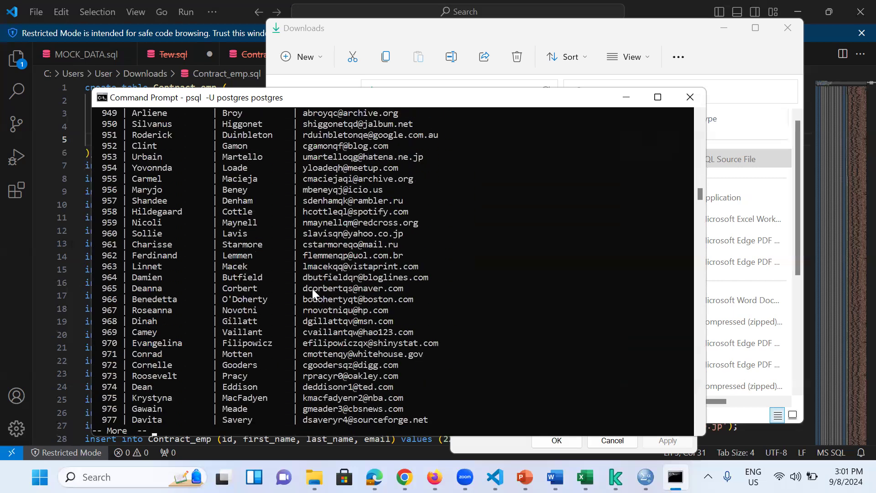
key("Return")
key("Return")
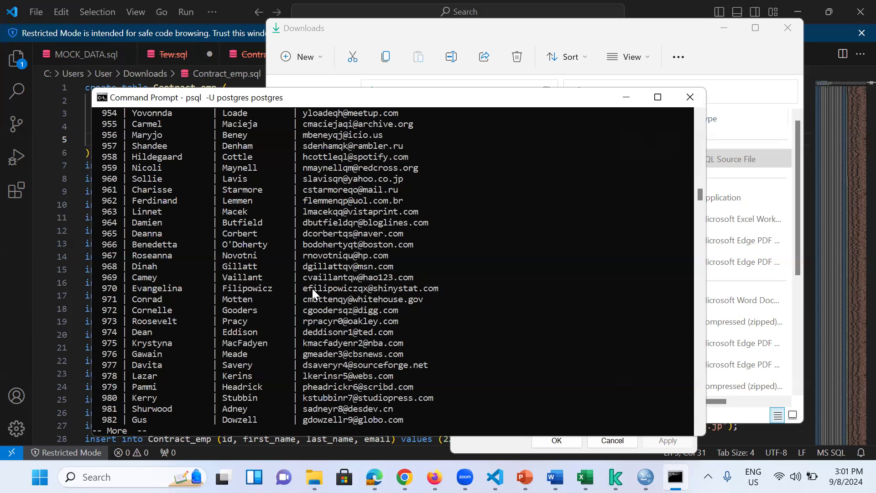
key("Return")
key("Return")
key("Return")
key("Return")
key("Return")
key("Return")
key("Return")
key("Return")
key("Return")
key("Return")
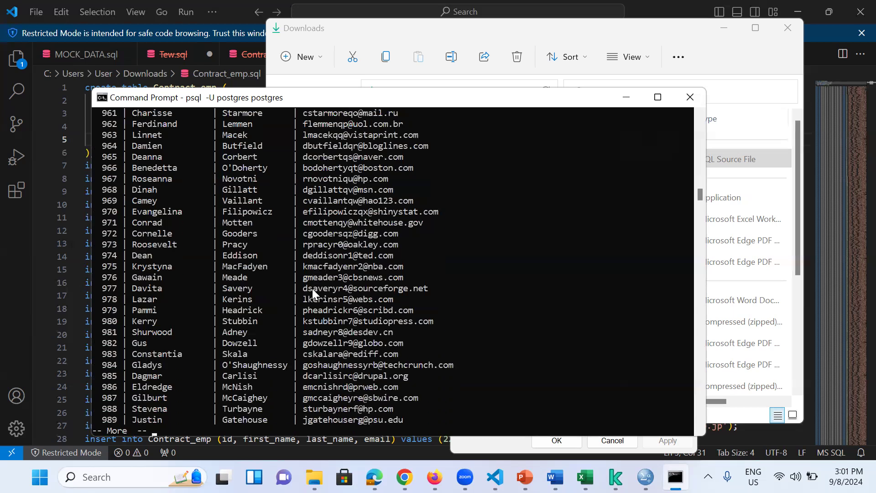
key("Return")
key("Return")
key("Return")
key("Return")
key("Return")
key("Return")
key("Return")
key("Return")
key("Return")
key("Return")
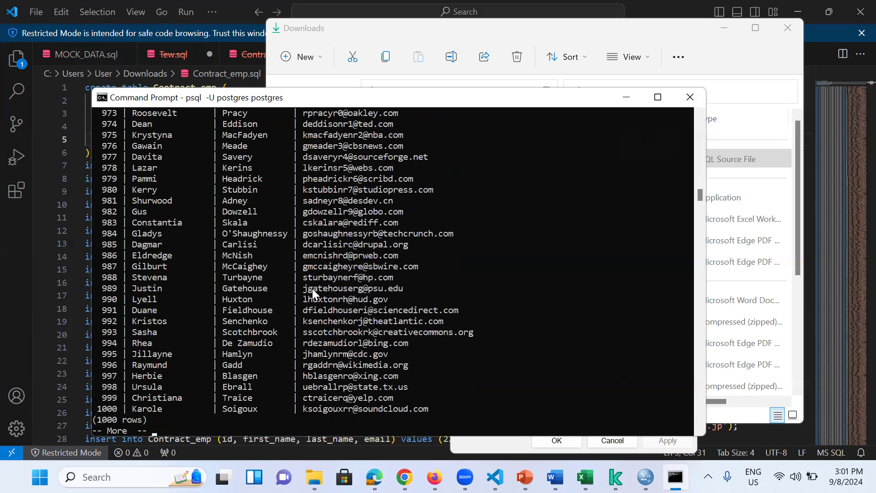
key("Return")
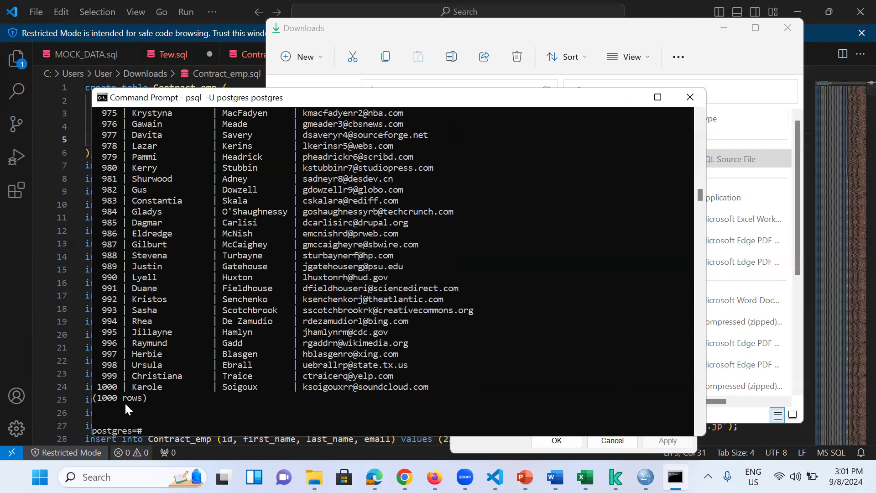
left_click_drag(97, 385, 448, 389)
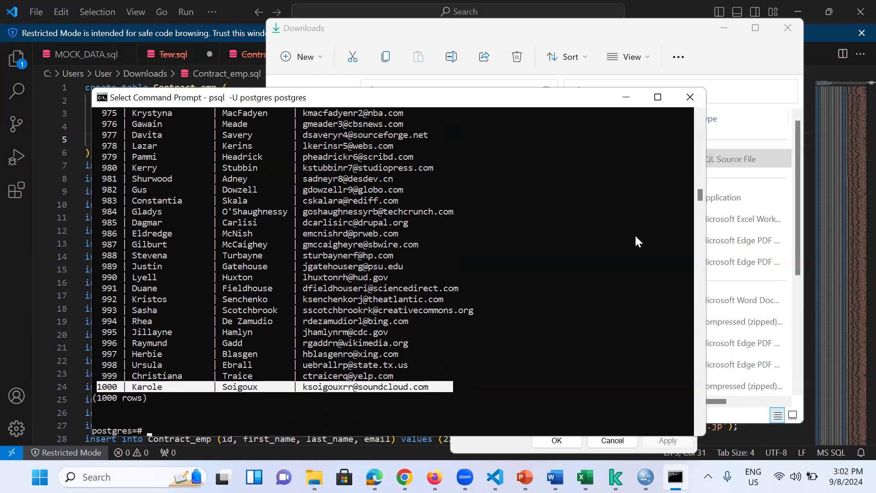
Minimize the Command Prompt window and switch to PowerPoint to view the Clothing Retail Store Data Model slide
left_click(627, 98)
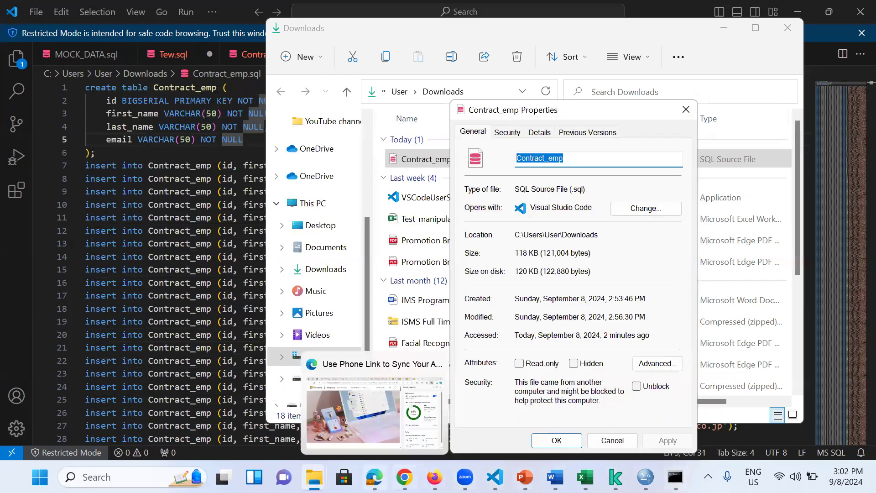
left_click(524, 477)
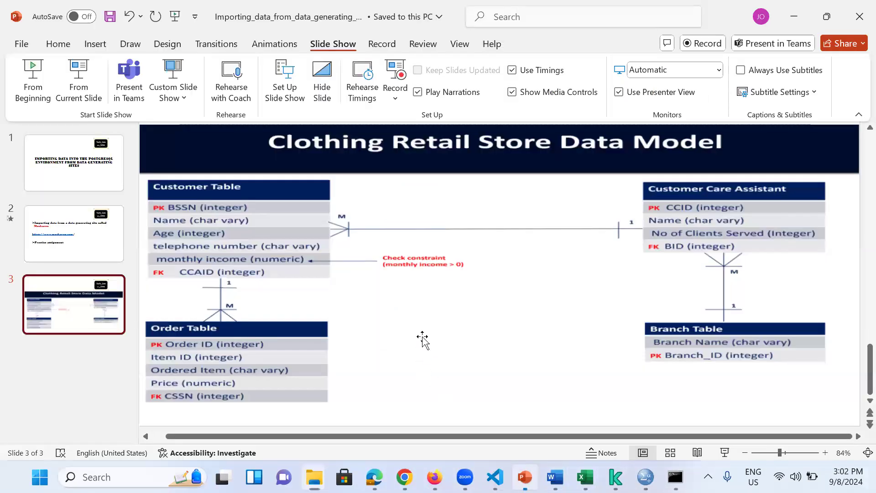